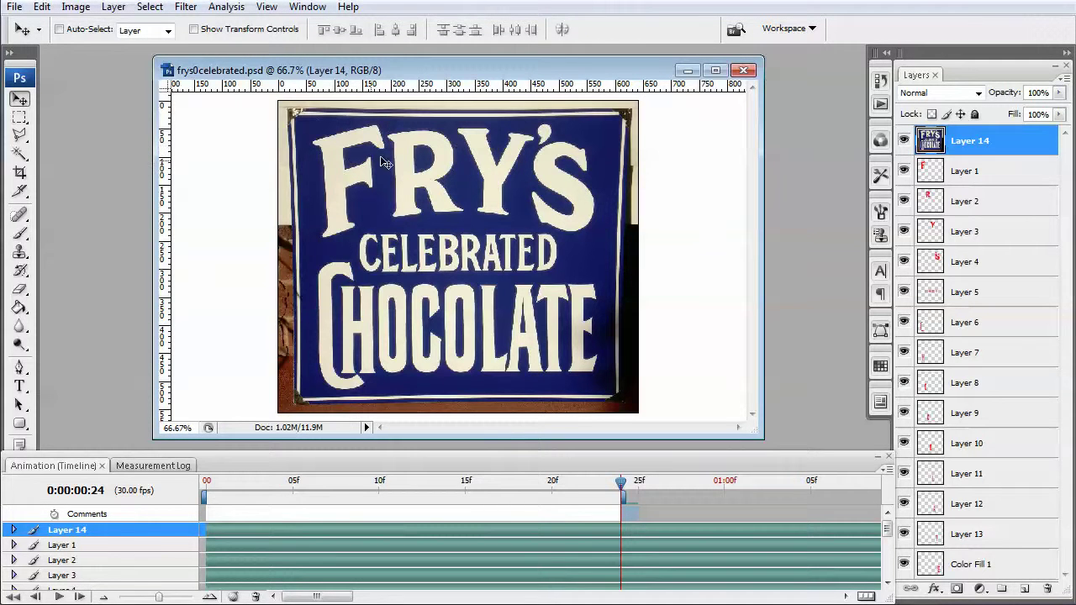
# - Hide the blue sign photo (Layer 14) and check the F, R, Y and 'S letter layers
pyautogui.click(904, 140)
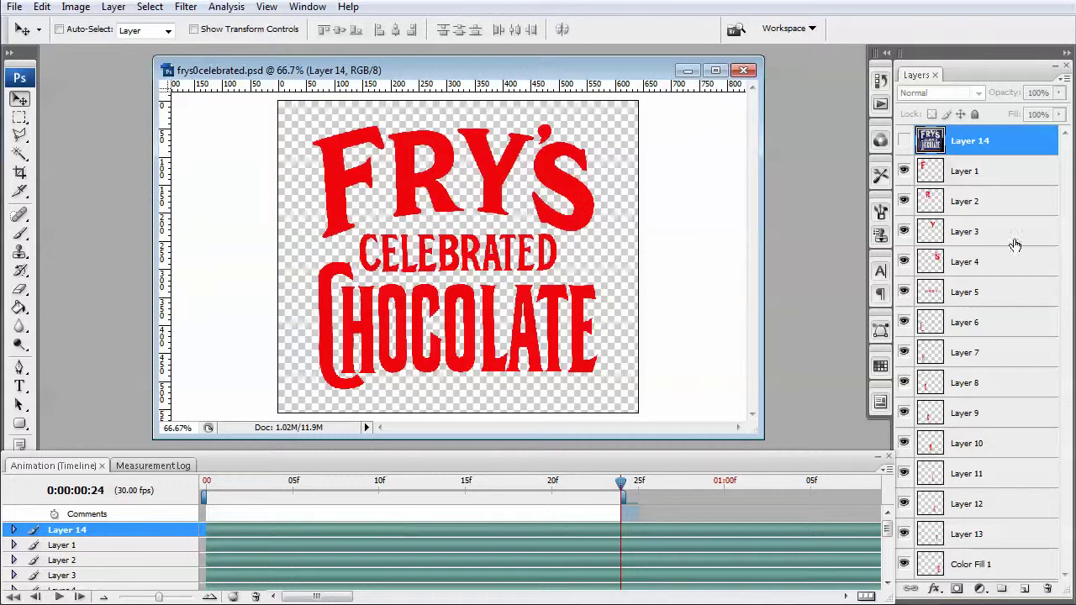
pyautogui.click(917, 173)
pyautogui.click(903, 171)
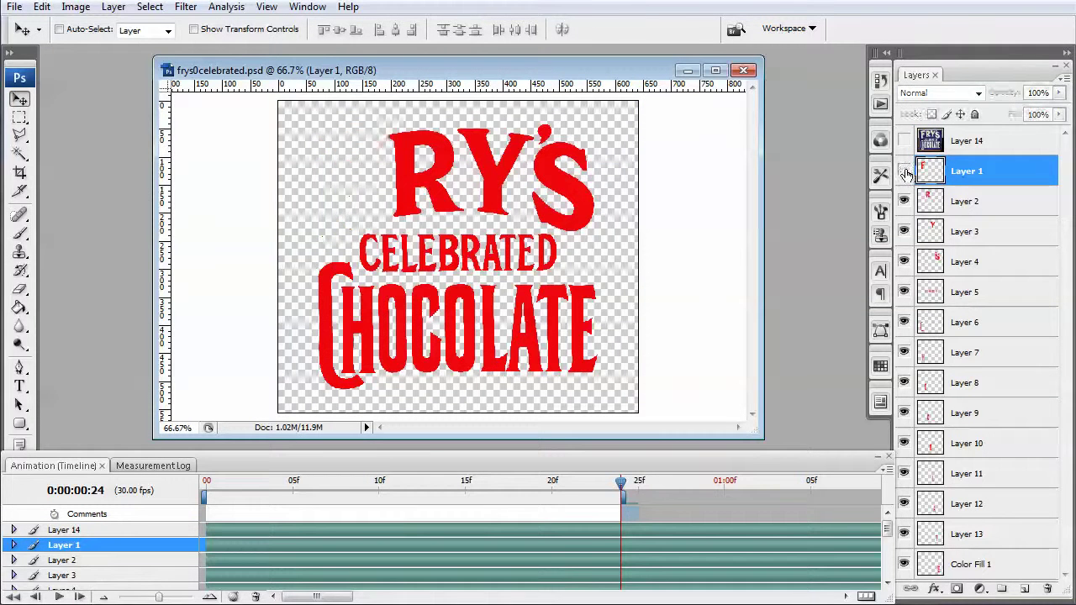
pyautogui.click(903, 171)
pyautogui.click(904, 201)
pyautogui.click(903, 201)
pyautogui.click(904, 231)
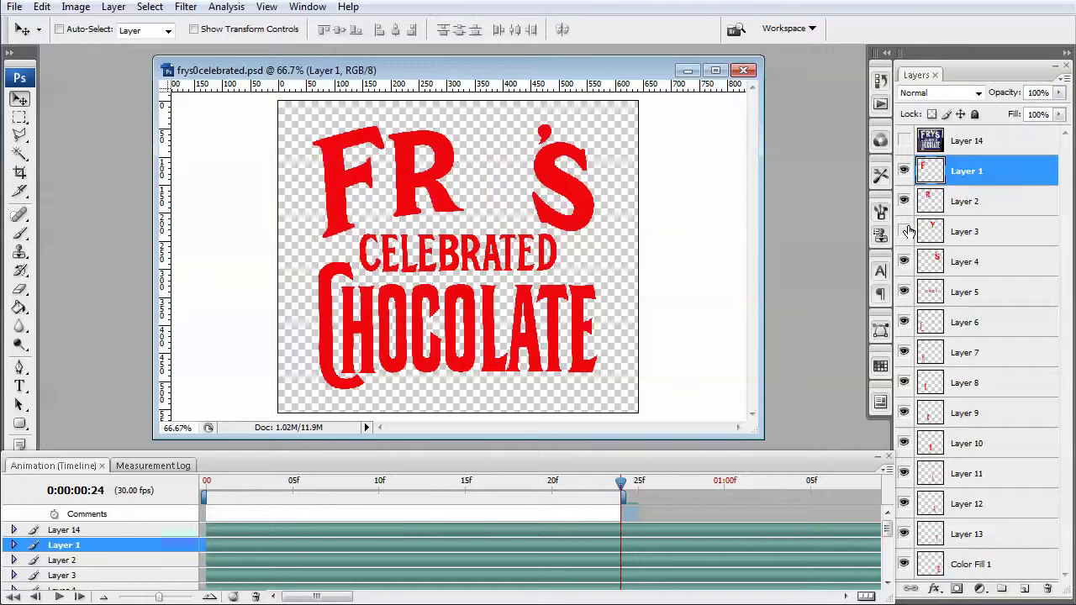
pyautogui.click(903, 231)
pyautogui.click(904, 262)
pyautogui.click(904, 262)
# - Check the CELEBRATED, C, H and O letter layers, then return to the first animation frame
pyautogui.click(903, 291)
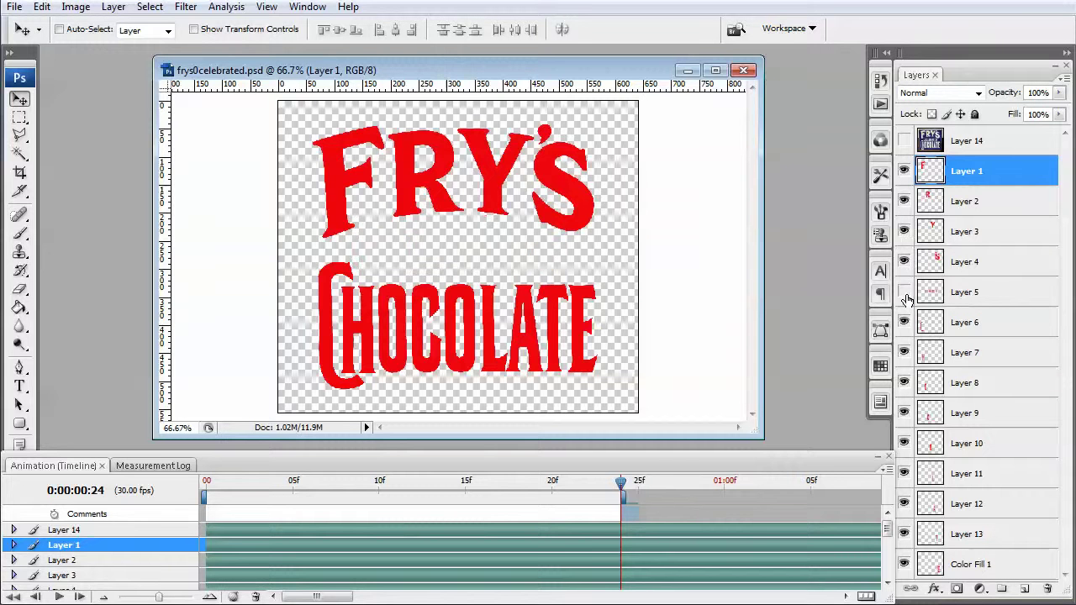
pyautogui.click(903, 291)
pyautogui.click(904, 321)
pyautogui.click(903, 322)
pyautogui.click(903, 352)
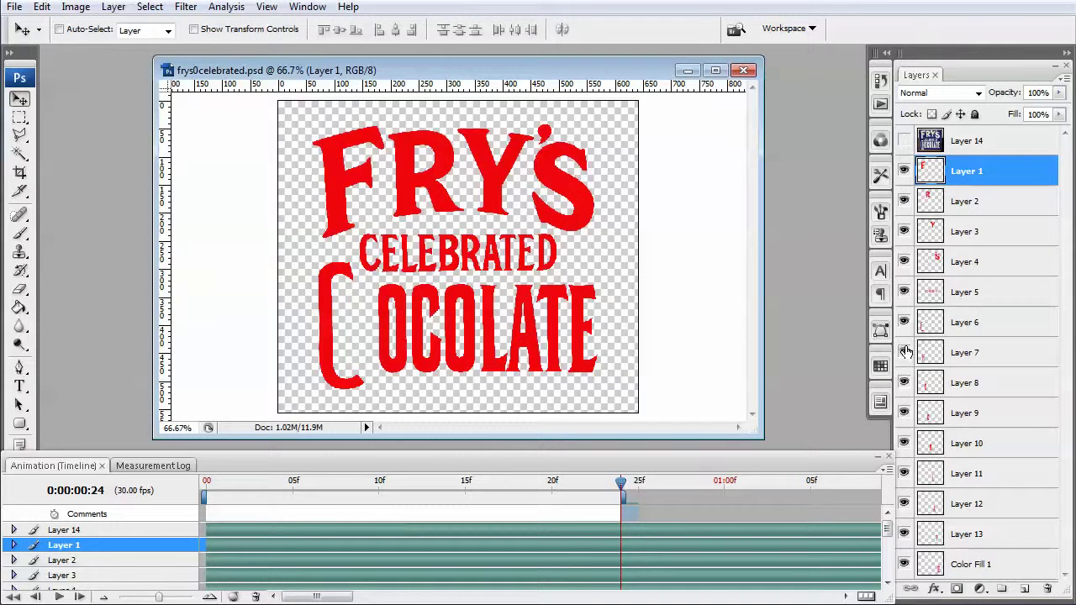
pyautogui.click(904, 352)
pyautogui.click(904, 382)
pyautogui.click(904, 382)
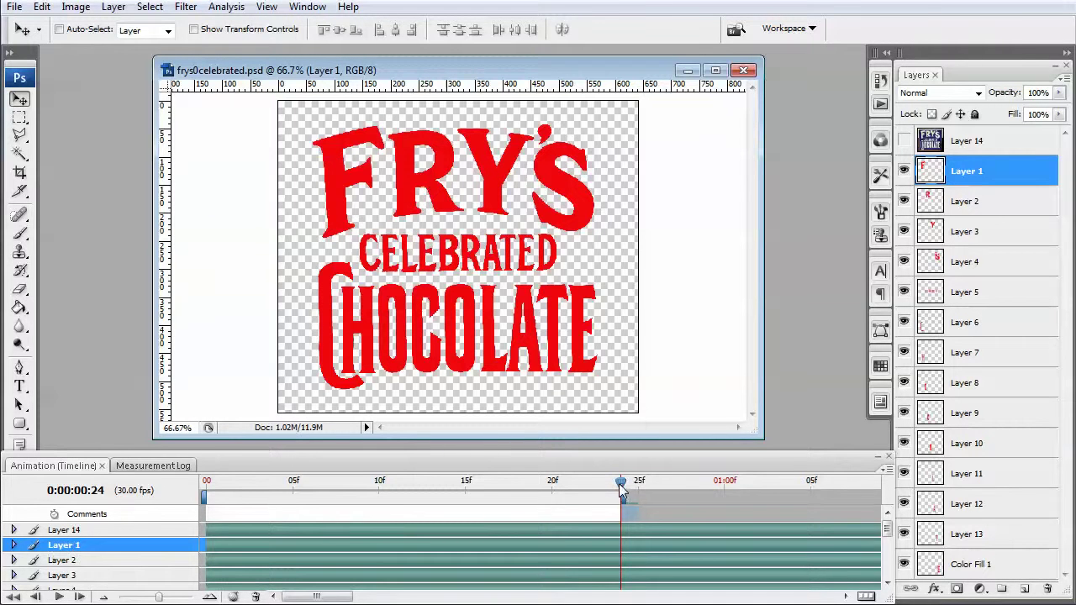
pyautogui.moveTo(622, 490); pyautogui.dragTo(209, 529)
pyautogui.click(14, 6)
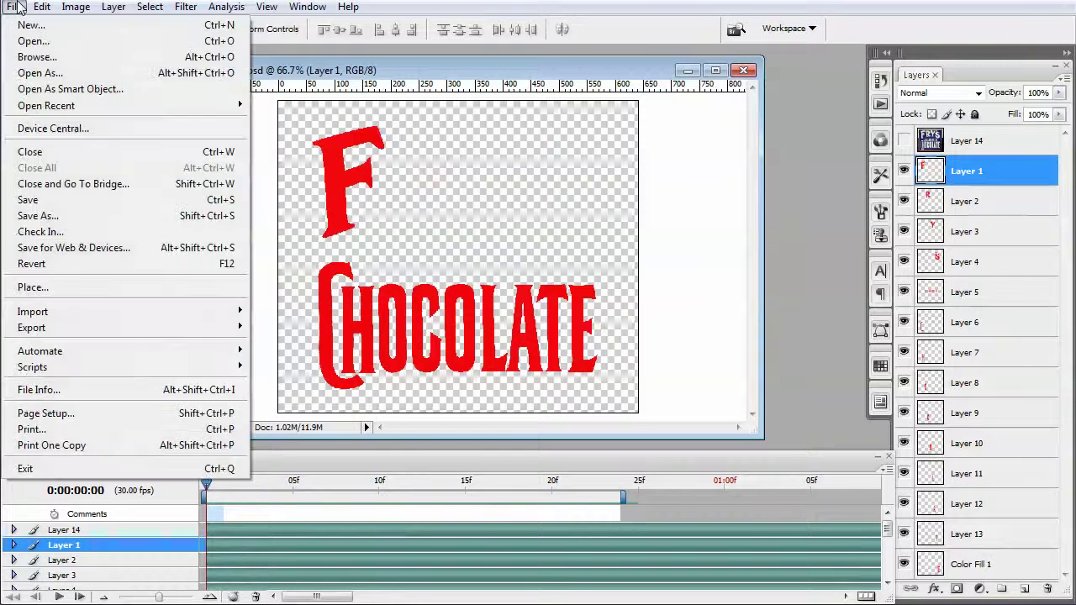
pyautogui.moveTo(69, 328)
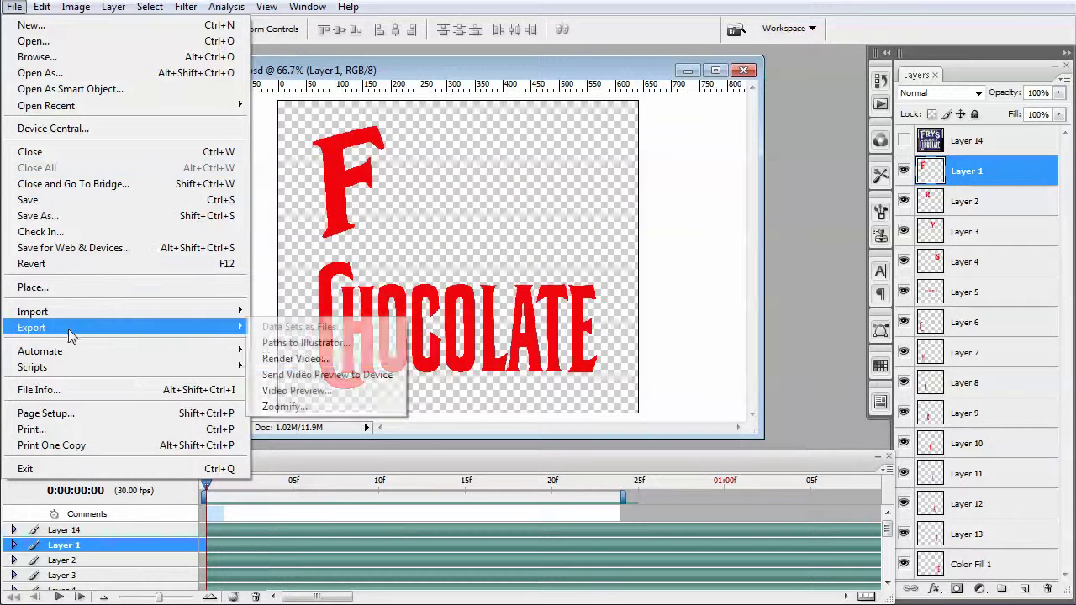
pyautogui.click(339, 359)
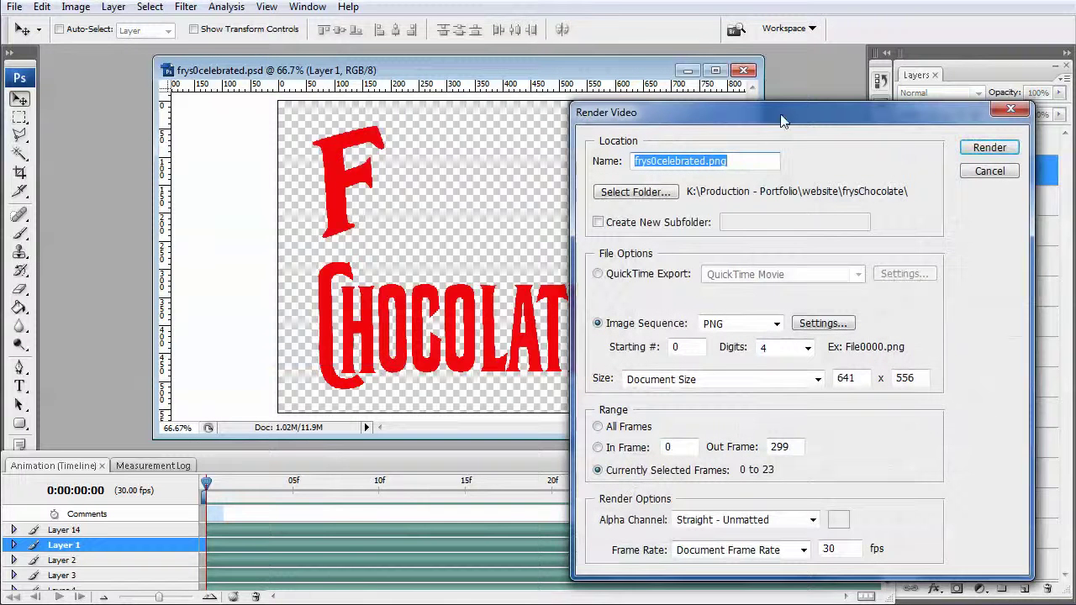
pyautogui.moveTo(778, 118); pyautogui.dragTo(560, 100)
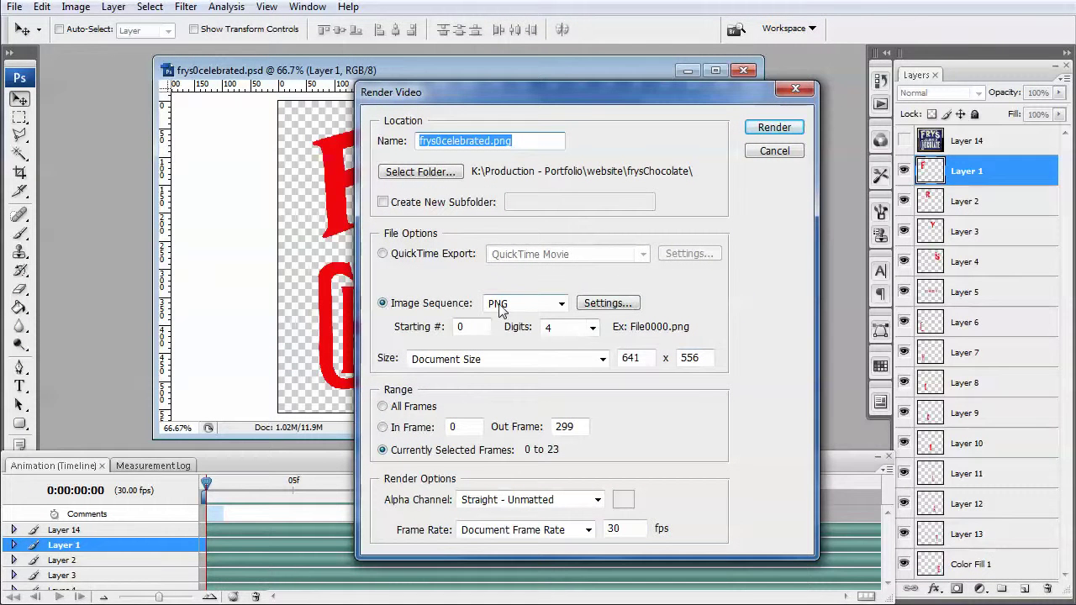
pyautogui.click(490, 499)
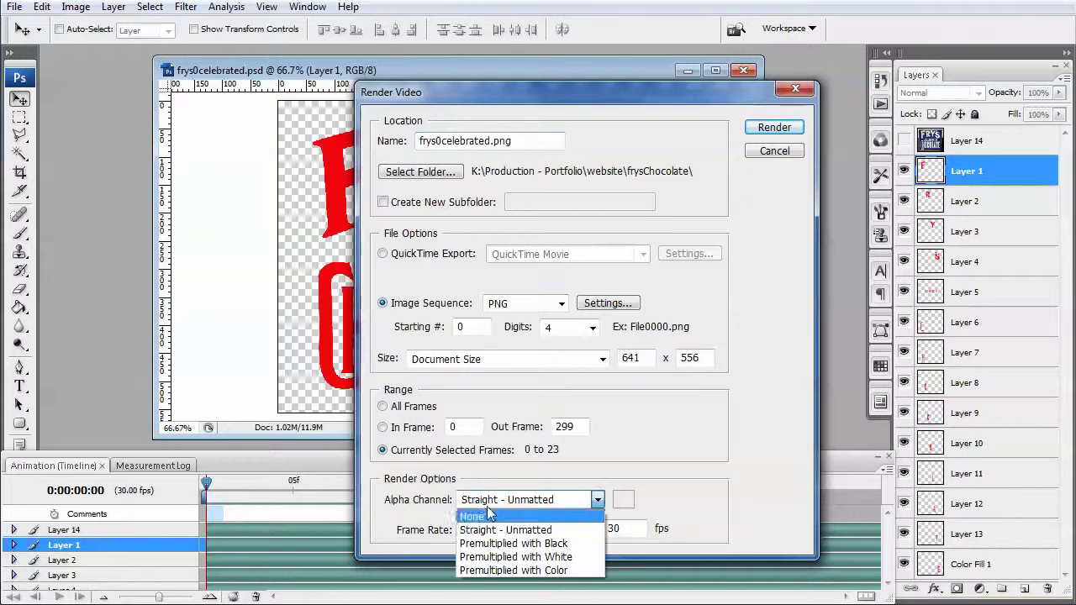
pyautogui.click(403, 510)
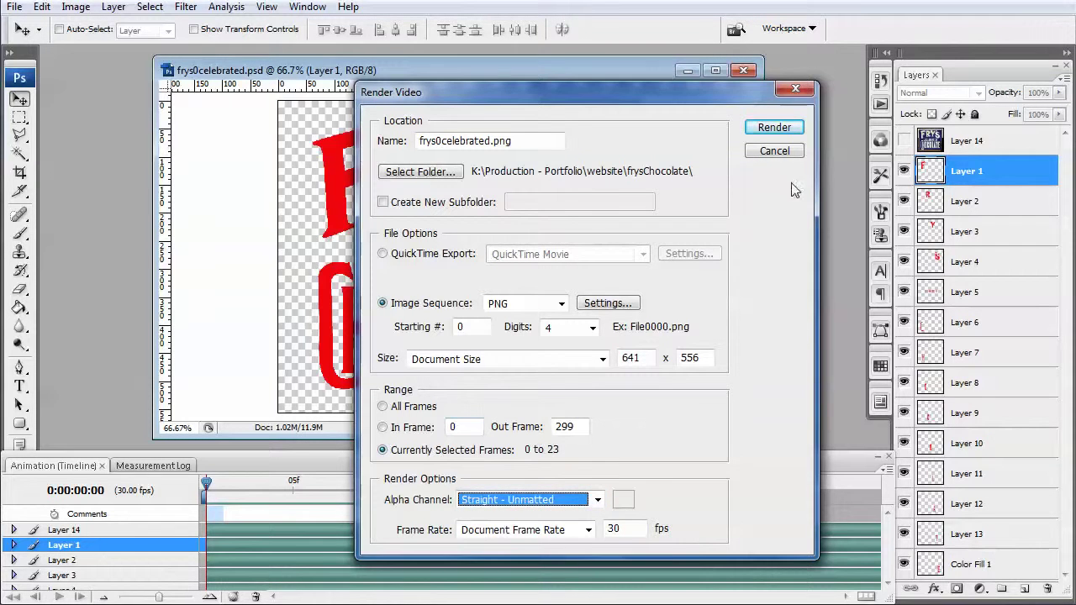
pyautogui.click(773, 151)
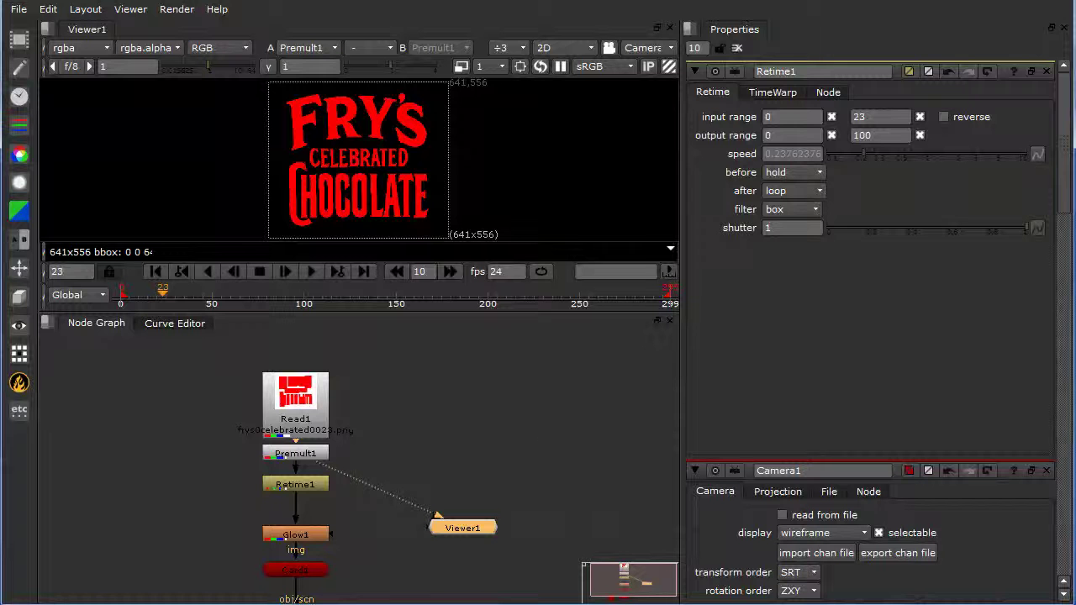
# - Compare Read1's raw image with Premult1's output and alpha channel, then scrub back to frame 19
pyautogui.moveTo(325, 404); pyautogui.dragTo(323, 392)
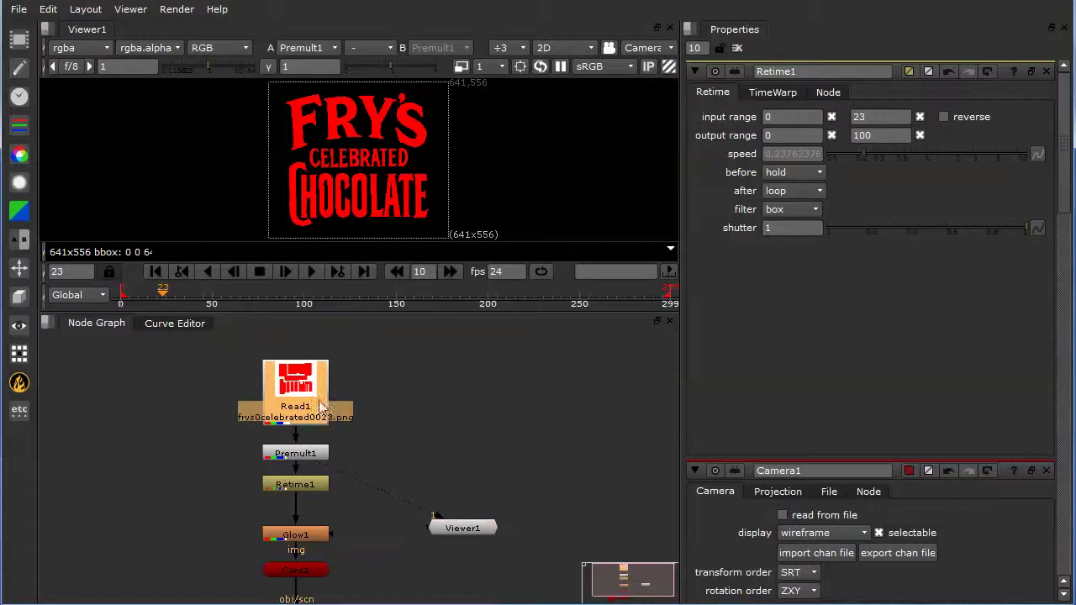
pyautogui.press('1')
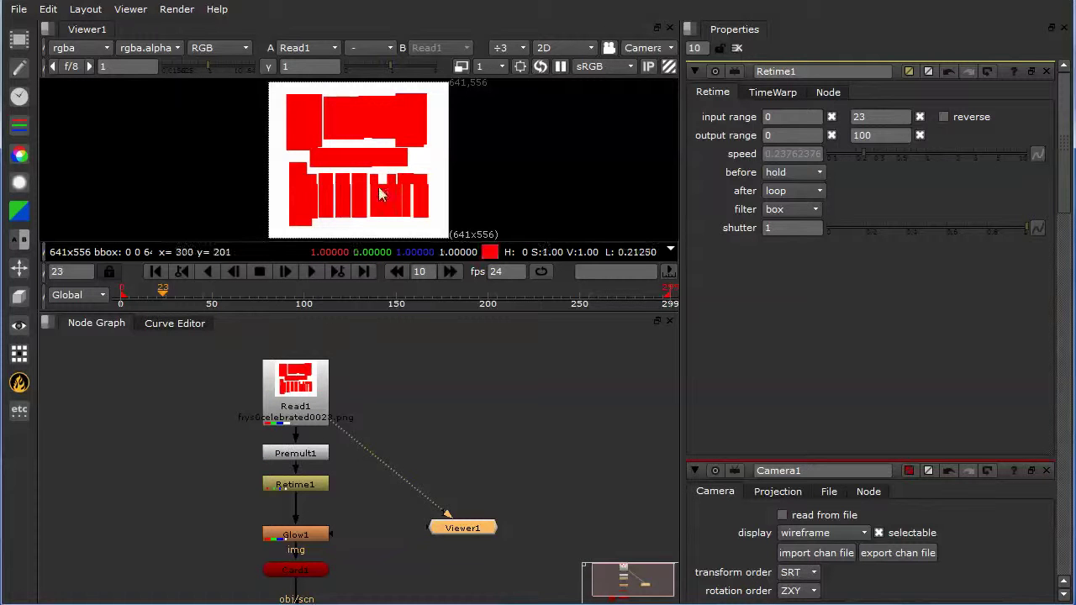
pyautogui.click(311, 454)
pyautogui.press('1')
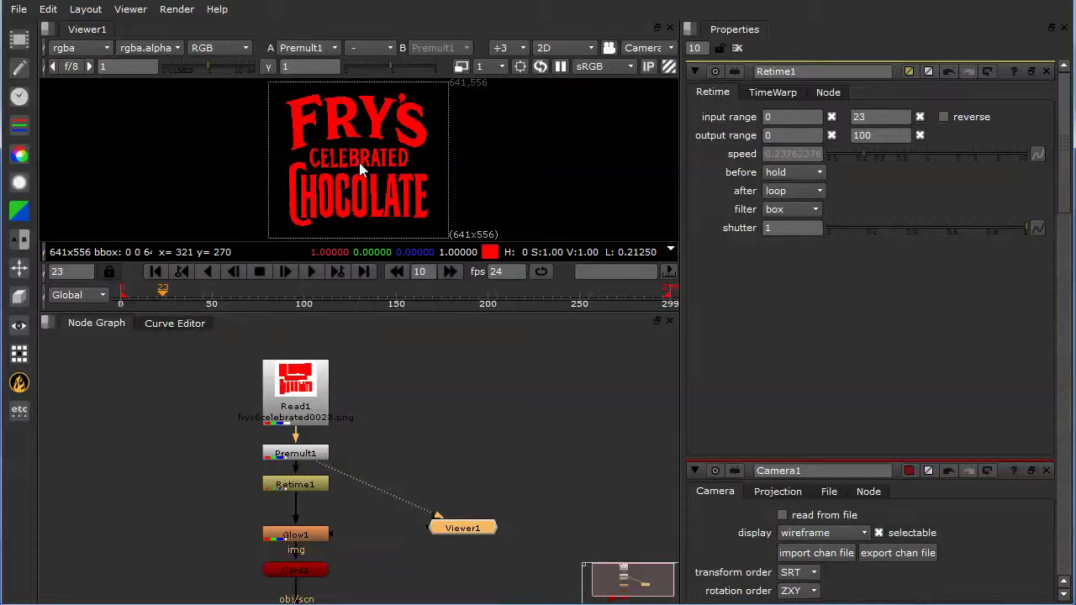
pyautogui.press('a')
pyautogui.press('a')
pyautogui.press('a')
pyautogui.press('a')
pyautogui.press('a')
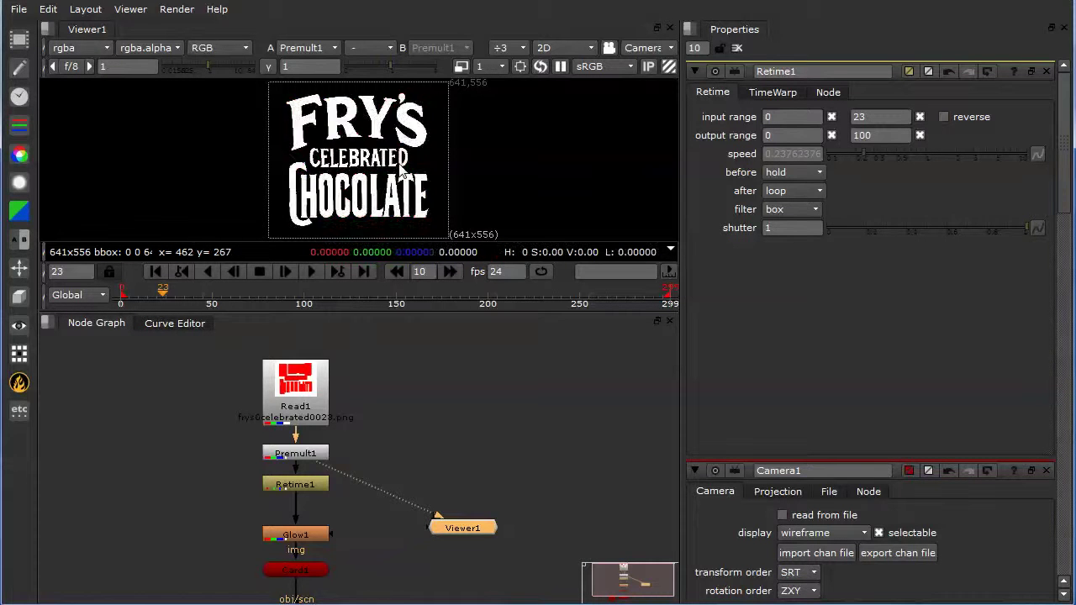
pyautogui.press('a')
pyautogui.moveTo(164, 296)
pyautogui.mouseDown()
pyautogui.moveTo(126, 295)
pyautogui.moveTo(168, 298)
pyautogui.moveTo(142, 297)
pyautogui.moveTo(155, 296)
pyautogui.mouseUp()
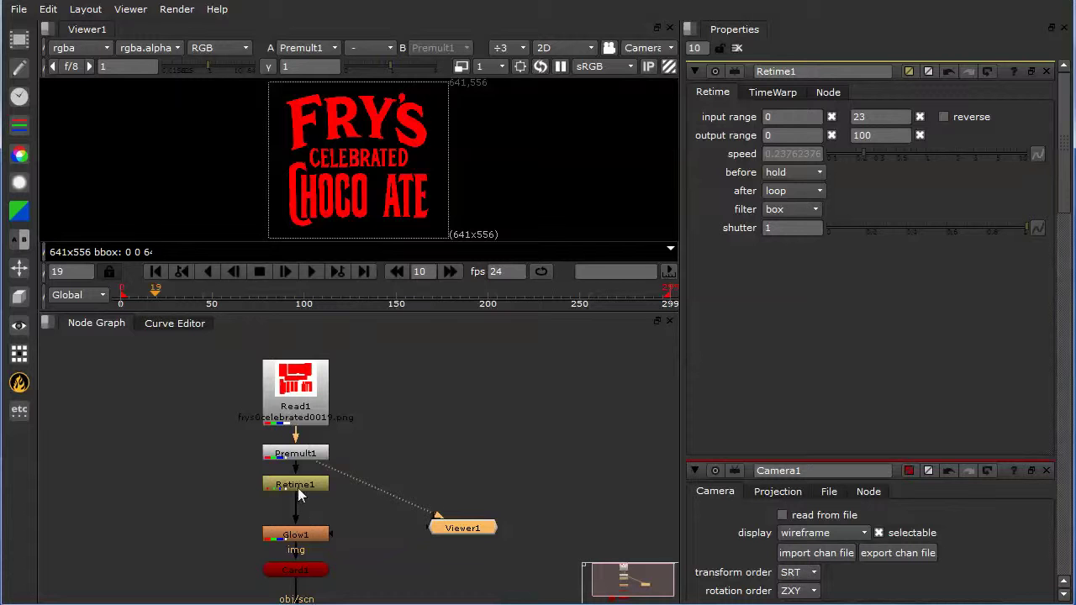
# - View Retime1 at frame 9 and set its input range to 0–23, output range 0–100
pyautogui.press('1')
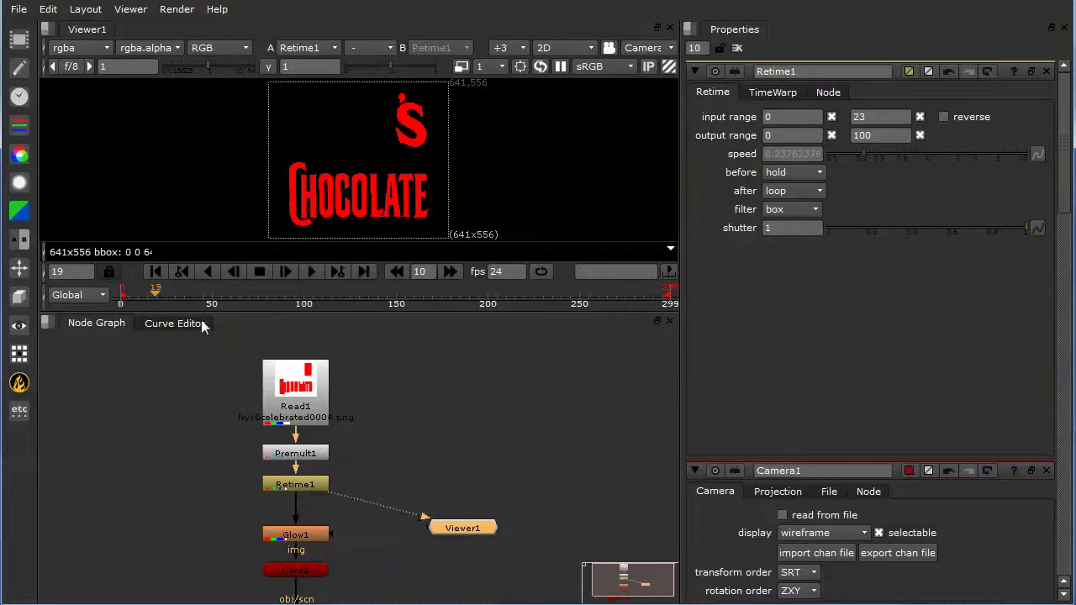
pyautogui.hotkey('shift', 'Left')
pyautogui.click(316, 487)
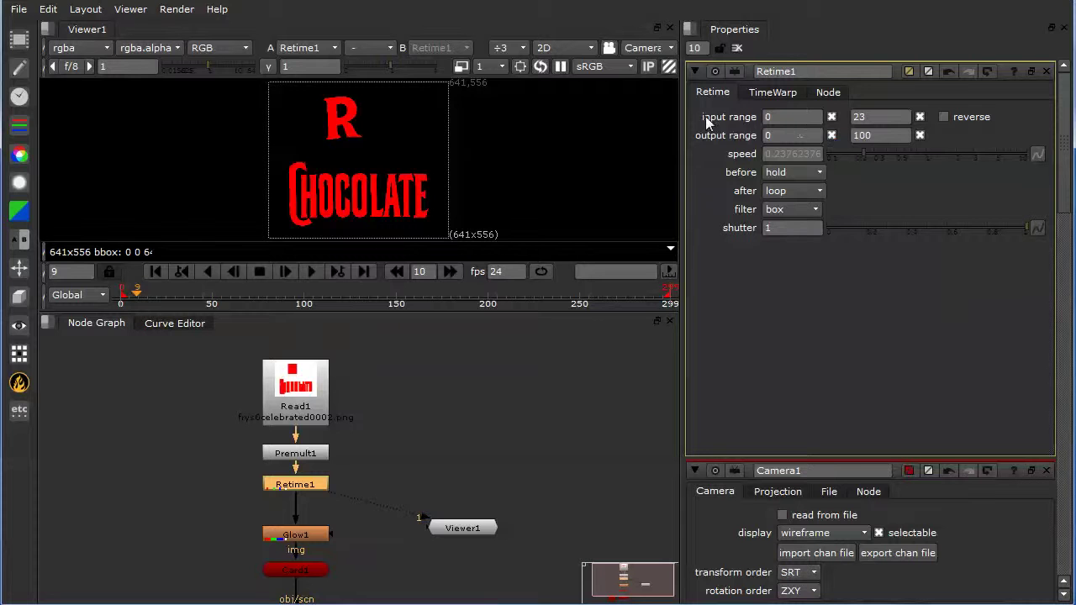
pyautogui.doubleClick(767, 116)
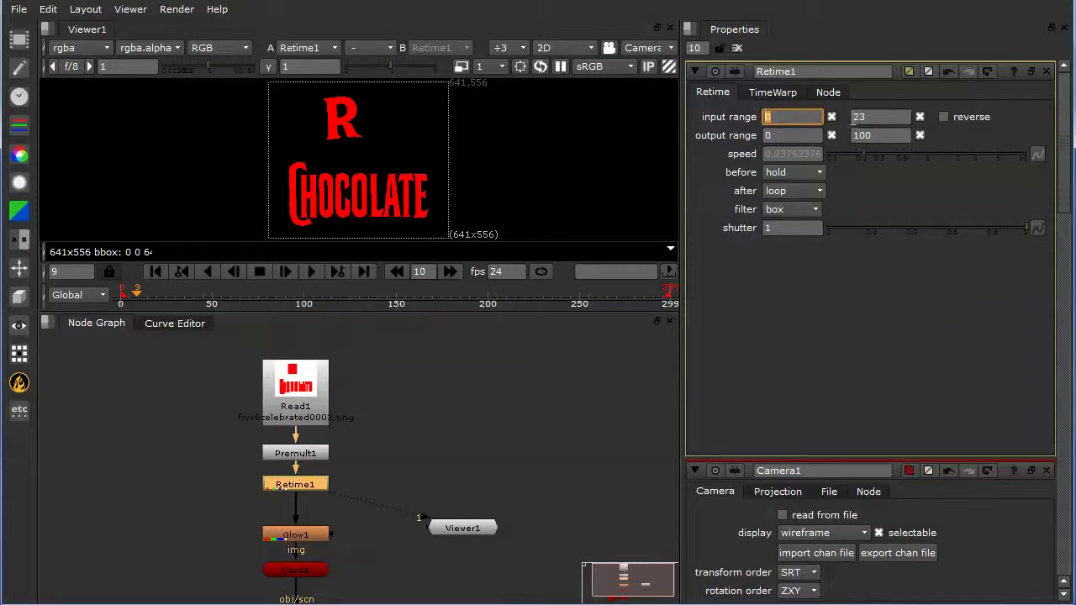
pyautogui.doubleClick(879, 116)
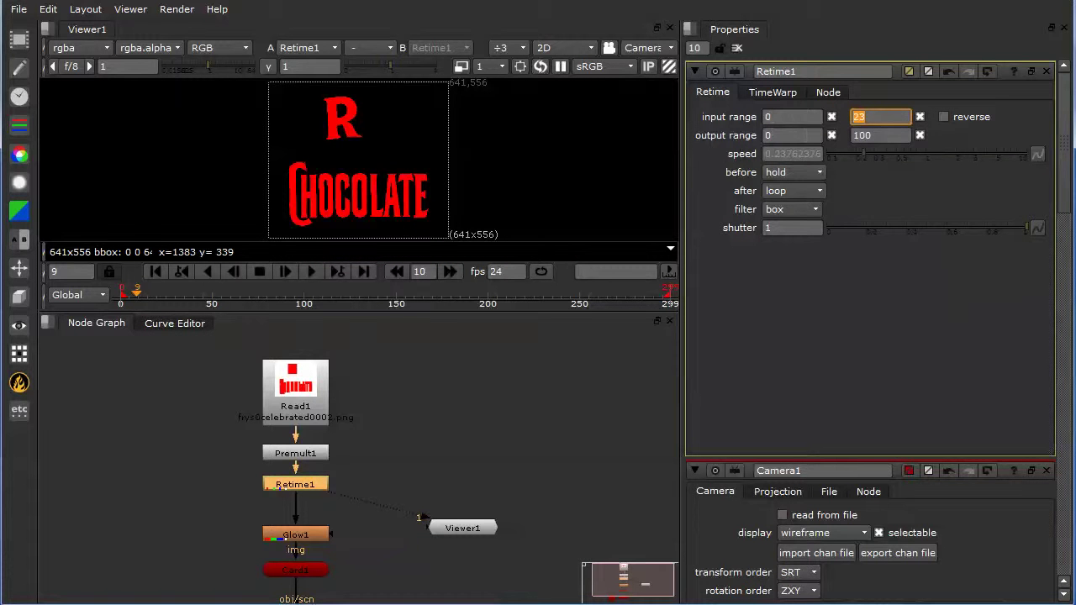
pyautogui.click(792, 135)
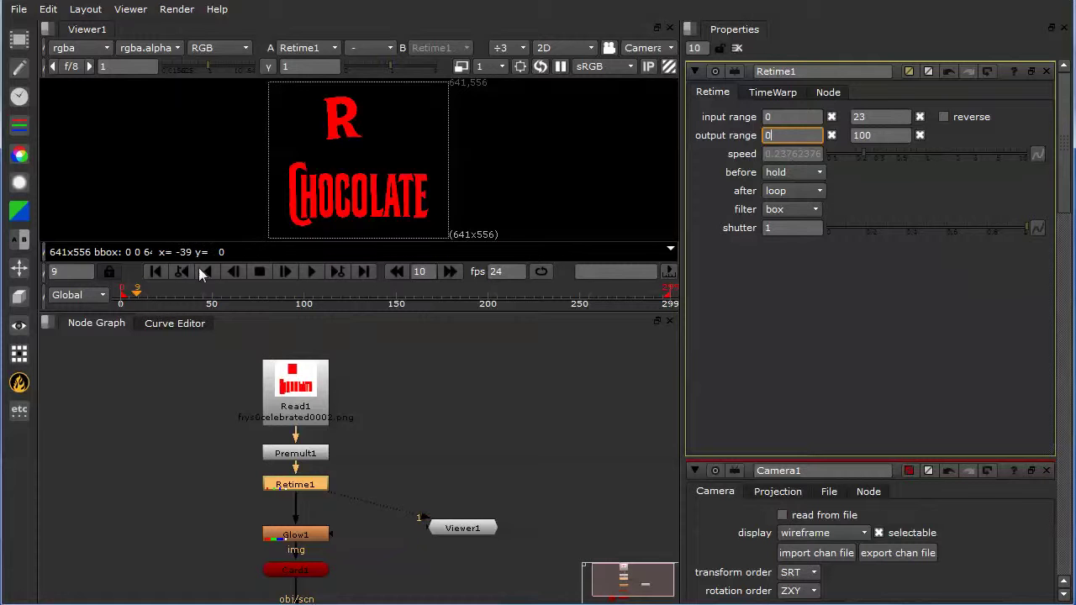
pyautogui.click(123, 291)
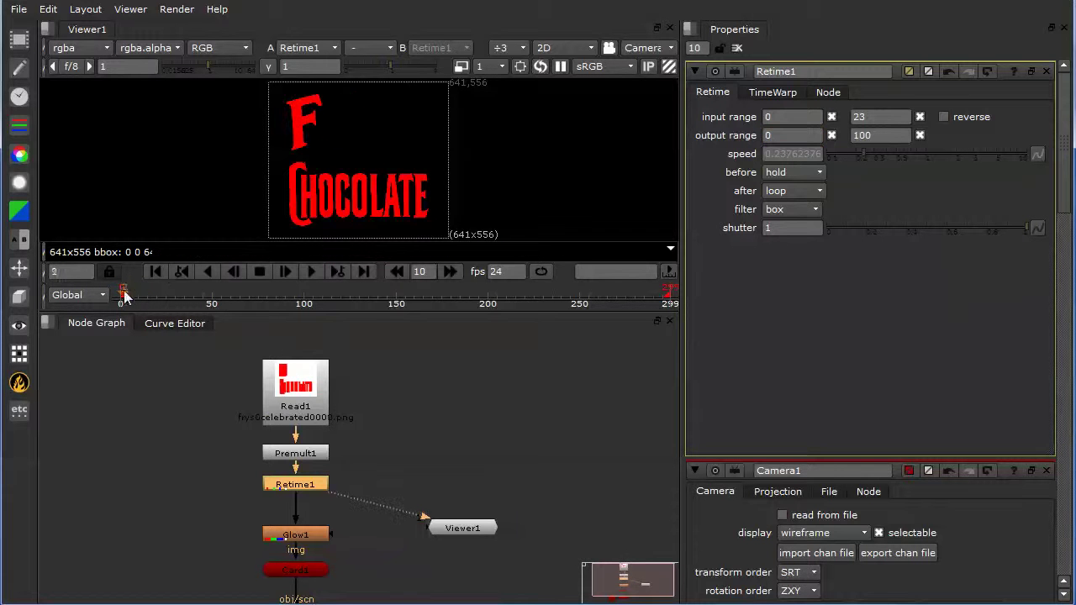
pyautogui.click(299, 452)
pyautogui.press('1')
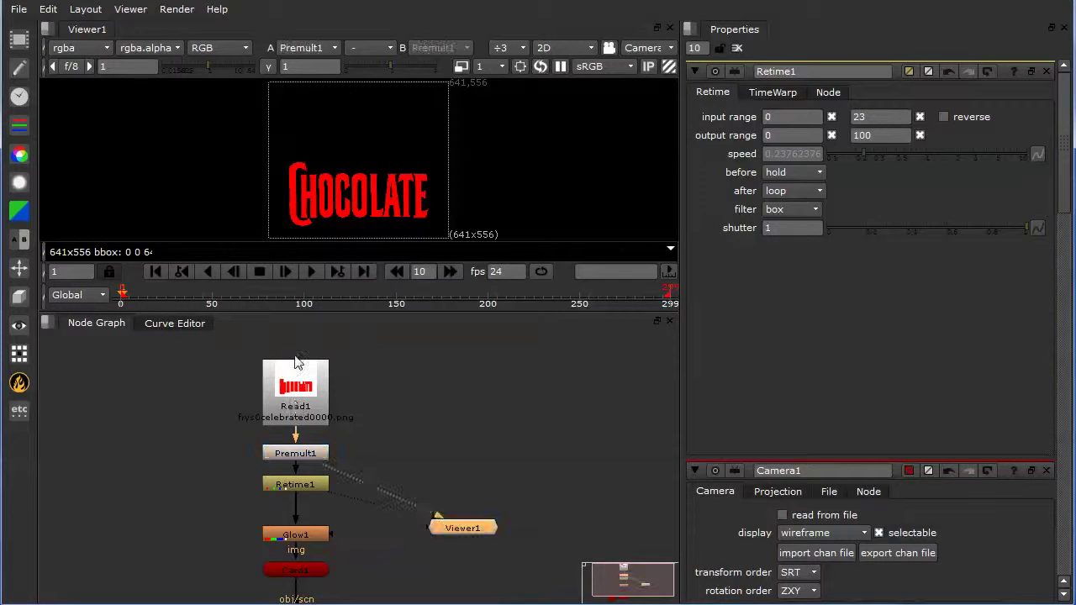
pyautogui.click(156, 272)
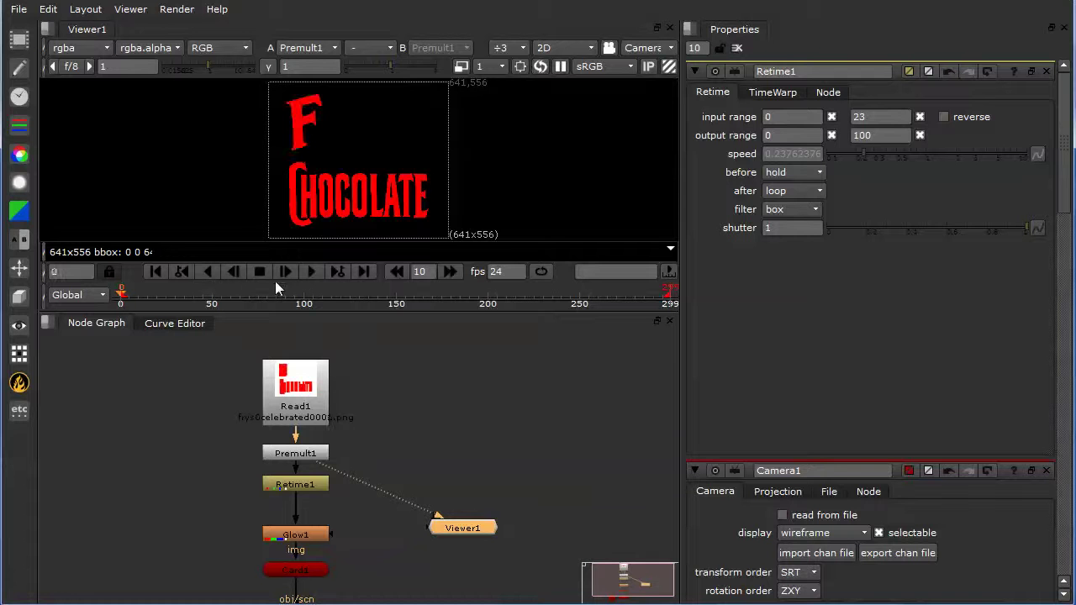
pyautogui.click(310, 272)
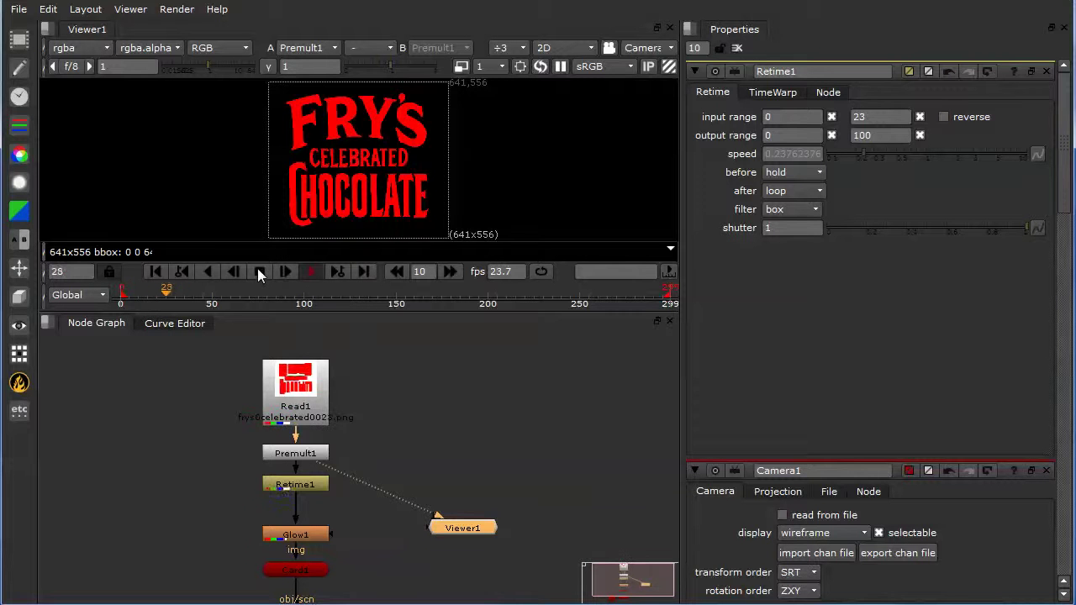
pyautogui.click(258, 272)
pyautogui.click(156, 272)
pyautogui.click(311, 271)
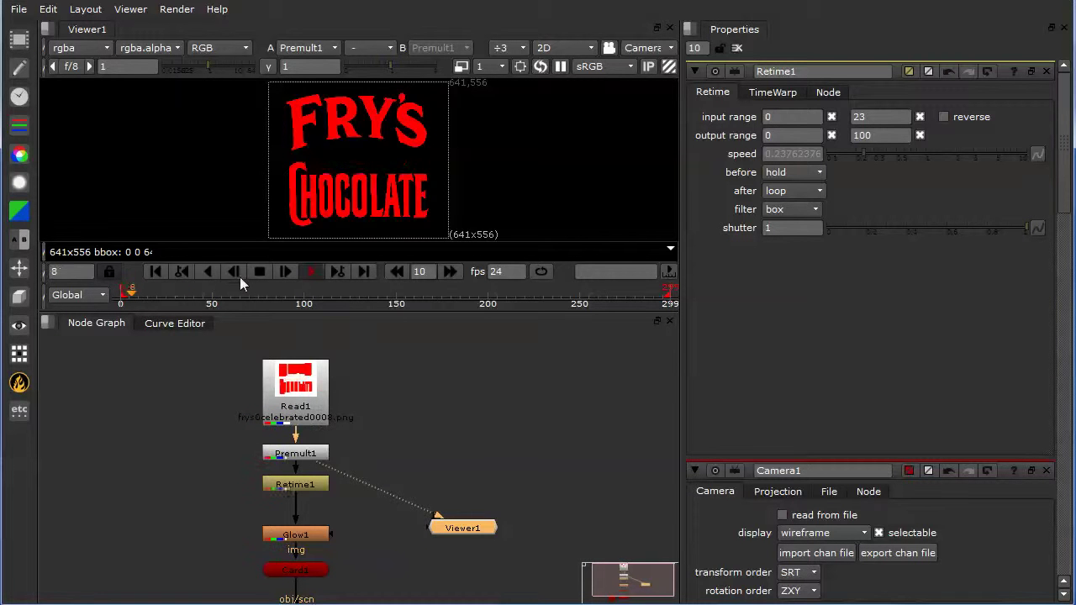
pyautogui.click(258, 271)
pyautogui.click(155, 271)
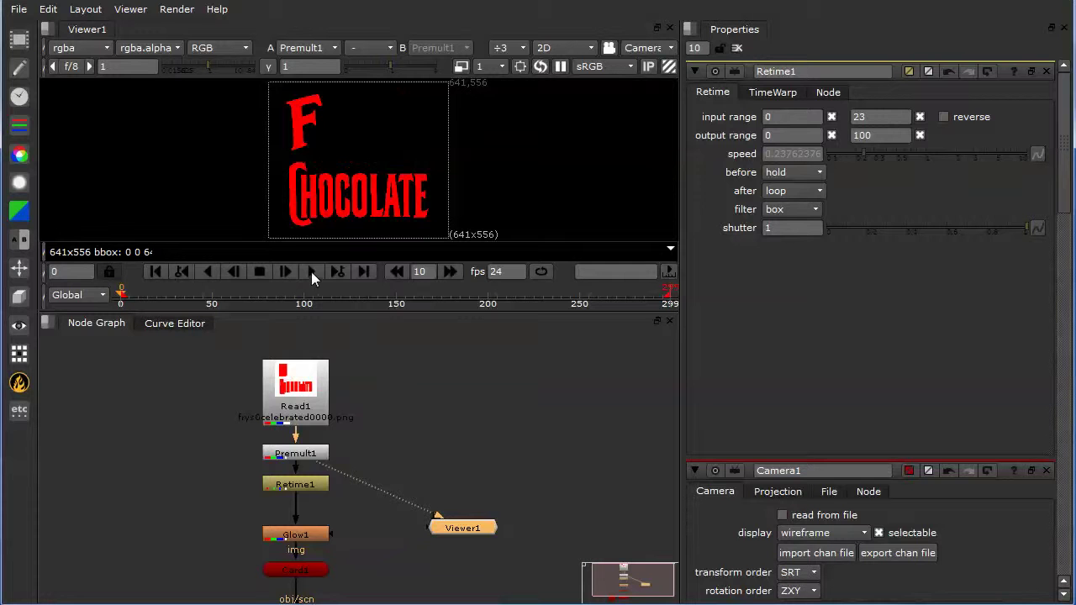
pyautogui.click(311, 271)
pyautogui.click(259, 270)
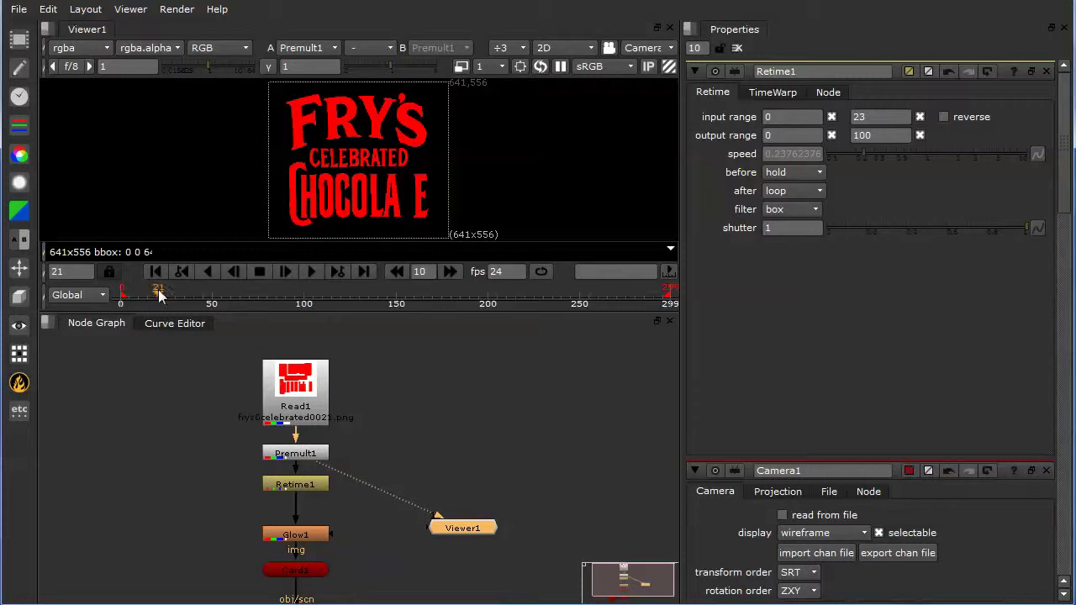
pyautogui.moveTo(156, 294); pyautogui.dragTo(123, 301)
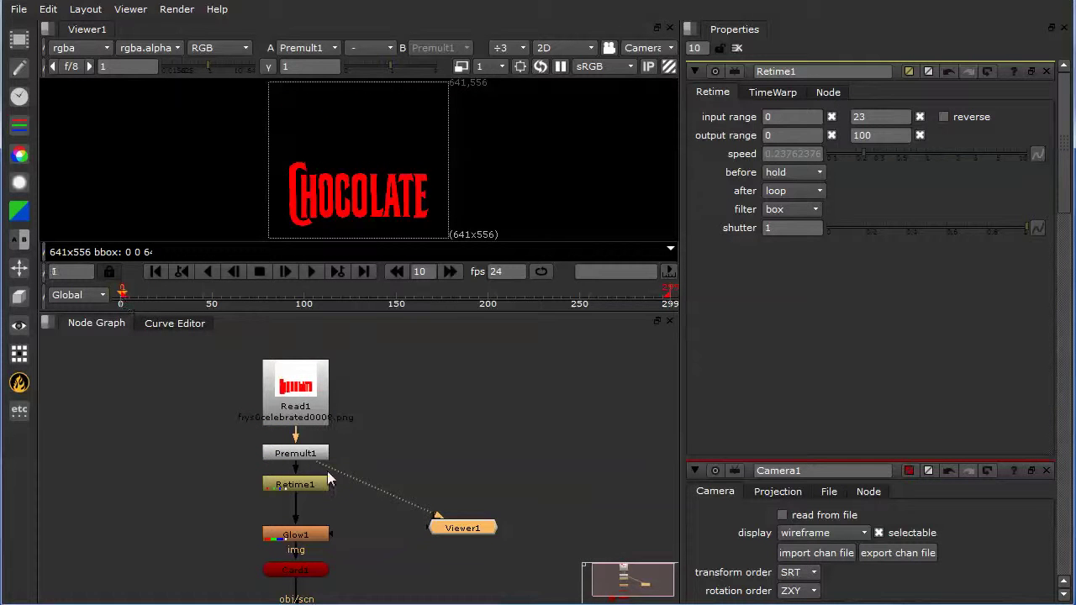
pyautogui.moveTo(329, 479); pyautogui.dragTo(298, 484)
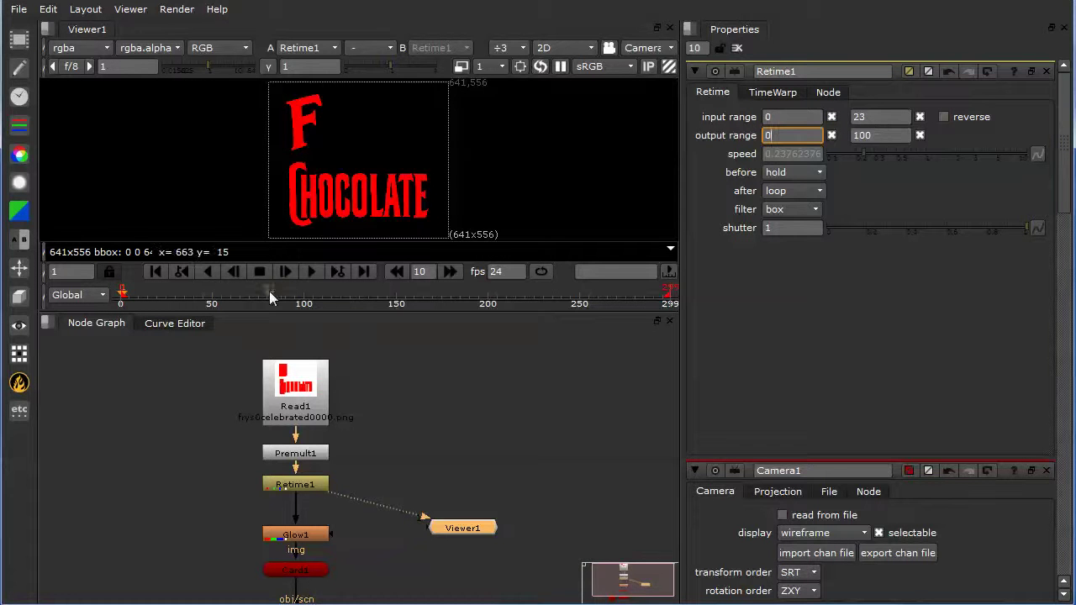
pyautogui.click(157, 272)
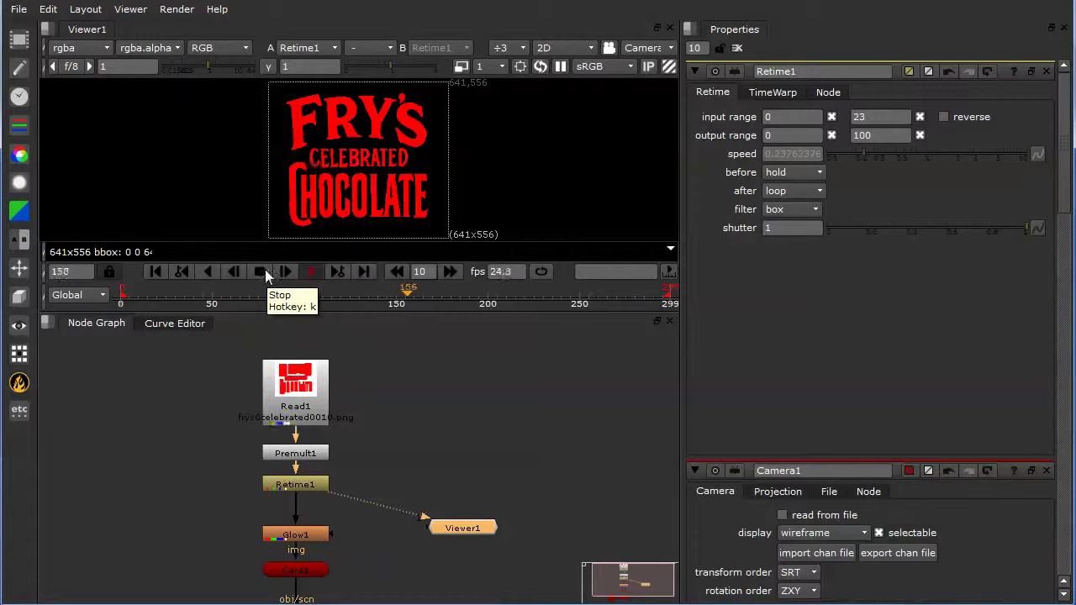
pyautogui.click(265, 276)
pyautogui.moveTo(278, 300); pyautogui.dragTo(308, 304)
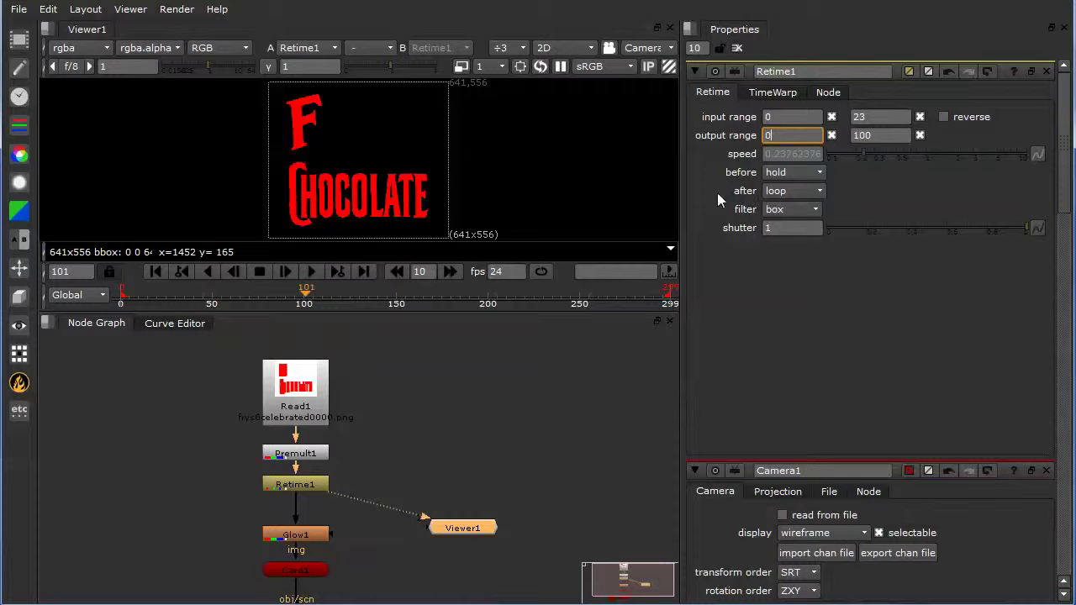
pyautogui.click(771, 195)
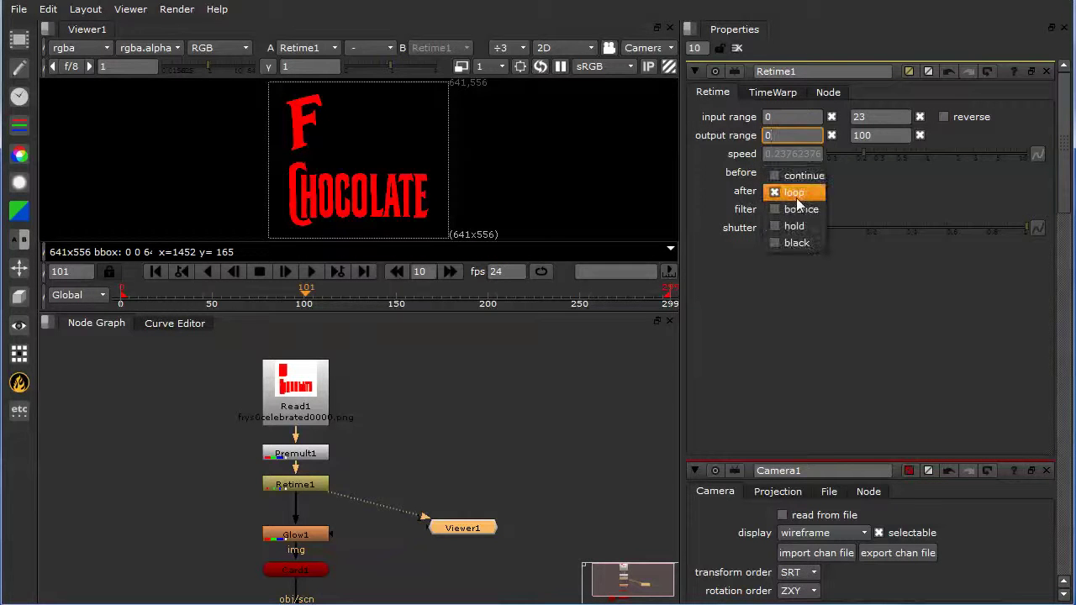
pyautogui.click(805, 194)
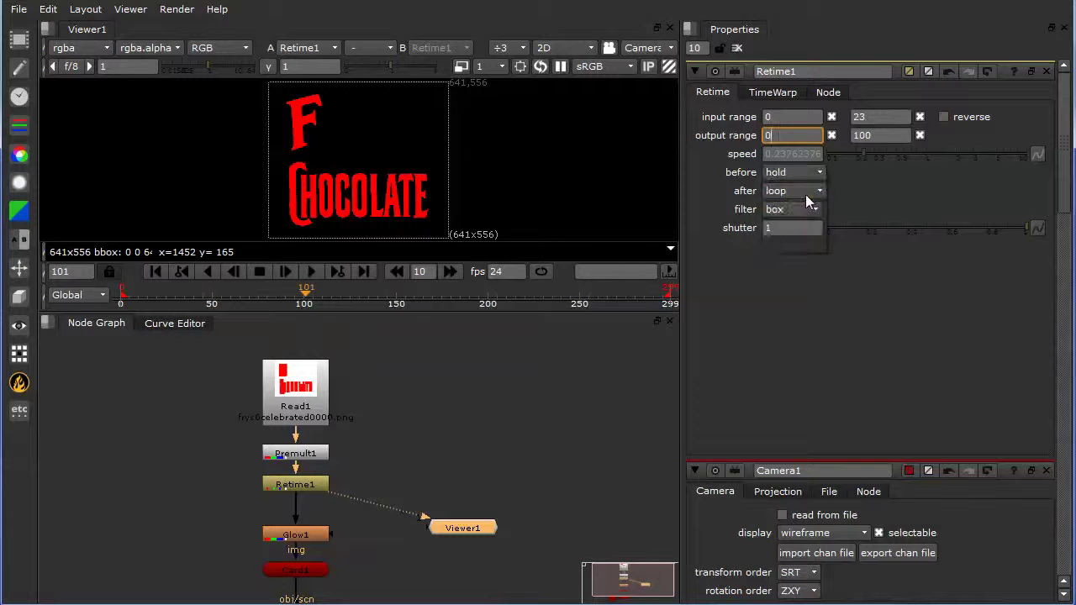
pyautogui.click(308, 290)
pyautogui.moveTo(309, 290); pyautogui.dragTo(358, 307)
# - Raise Glow1's size to 25, then view the Card1 output in 3D
pyautogui.click(315, 538)
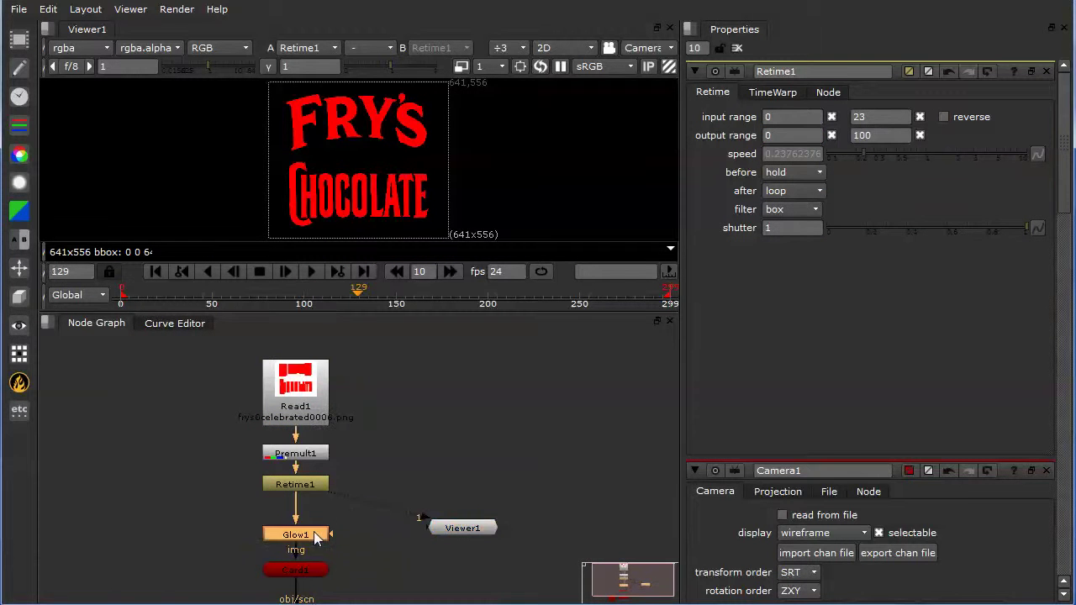
pyautogui.press('1')
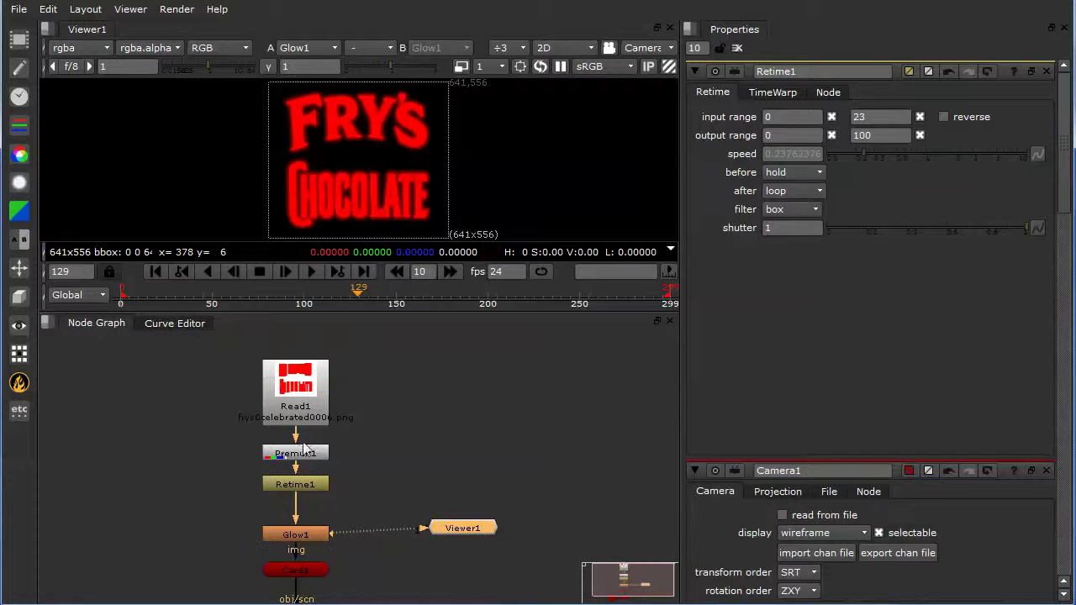
pyautogui.doubleClick(294, 535)
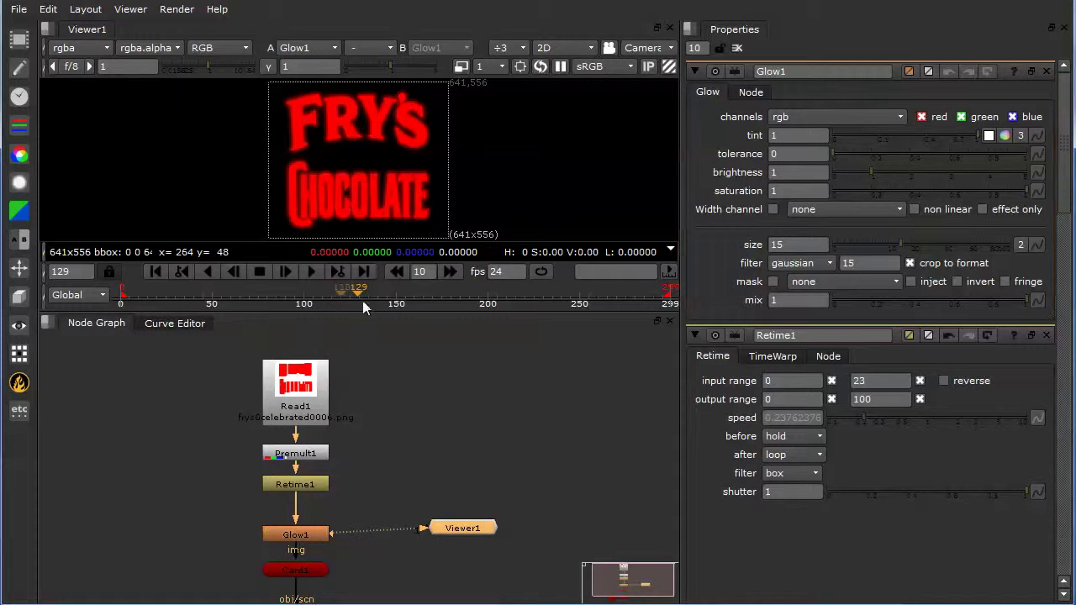
pyautogui.moveTo(916, 250)
pyautogui.mouseDown()
pyautogui.moveTo(903, 247)
pyautogui.moveTo(942, 244)
pyautogui.moveTo(917, 250)
pyautogui.mouseUp()
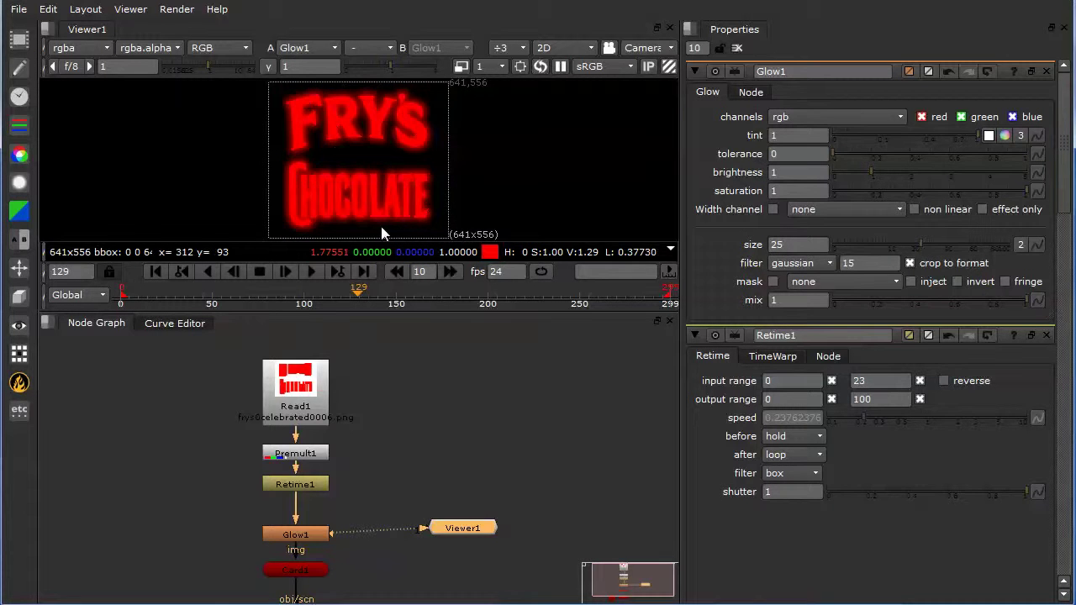
pyautogui.click(302, 570)
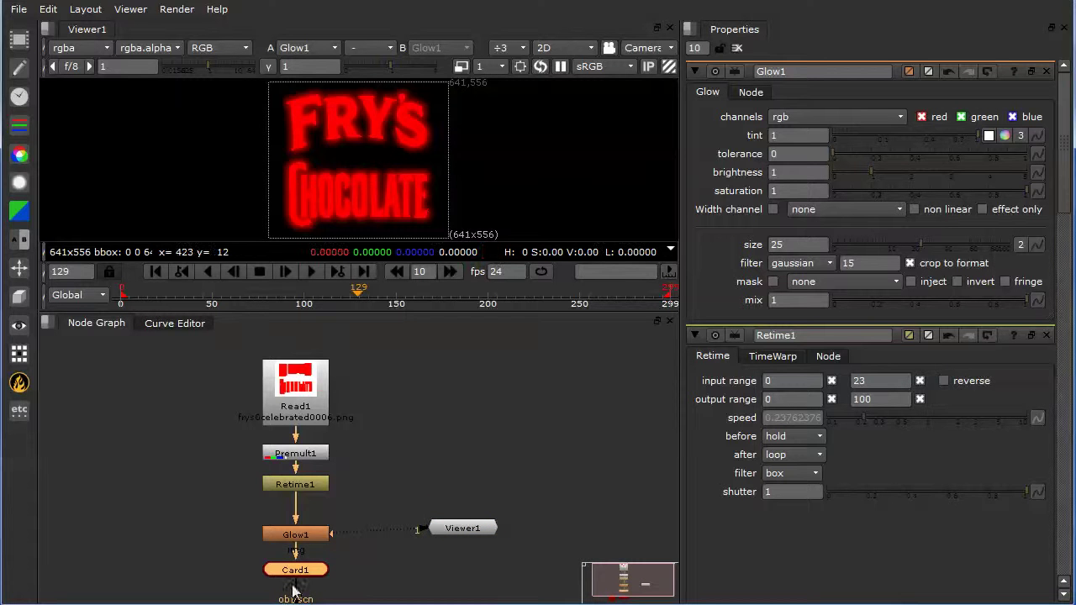
pyautogui.press('1')
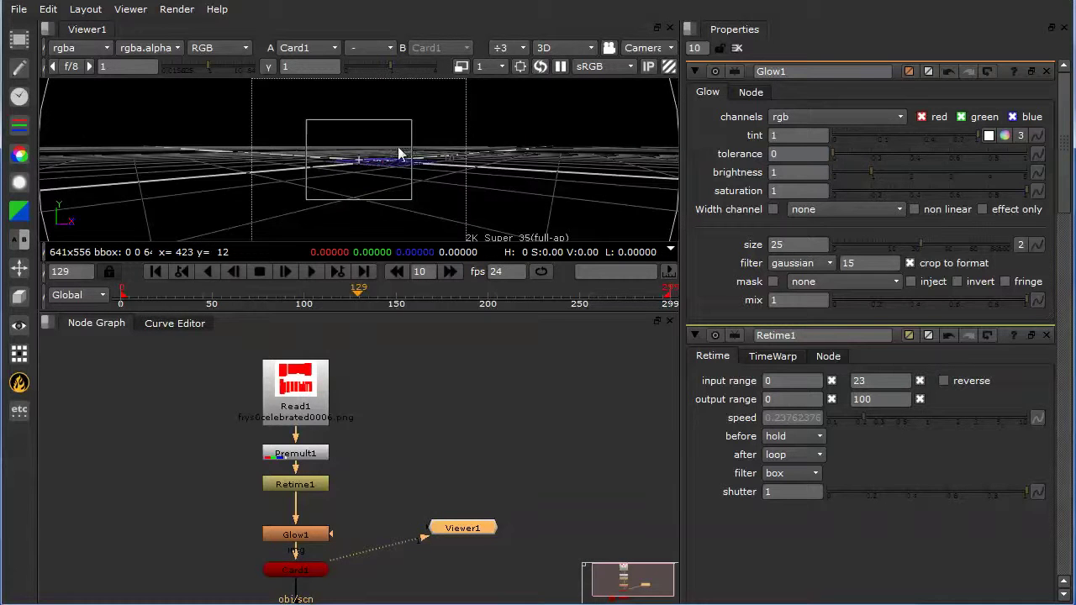
# - Orbit to an angled view of the red card and disable Glow1 for sharp lettering
pyautogui.keyDown('ctrl'); pyautogui.moveTo(399, 154); pyautogui.dragTo(389, 176); pyautogui.keyUp('ctrl')
pyautogui.moveTo(347, 136); pyautogui.dragTo(399, 192)
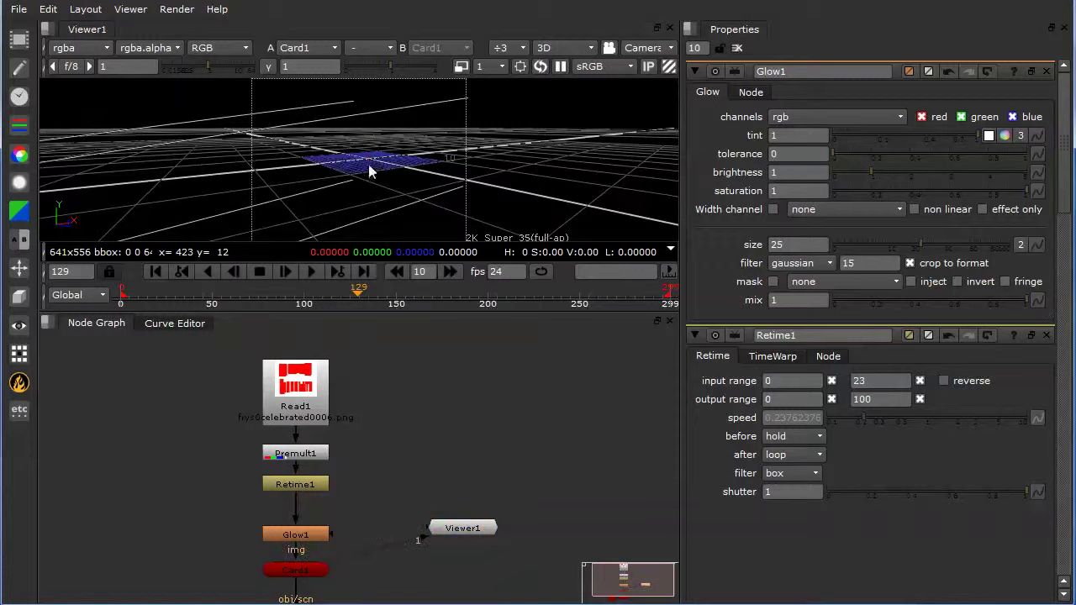
pyautogui.click(308, 569)
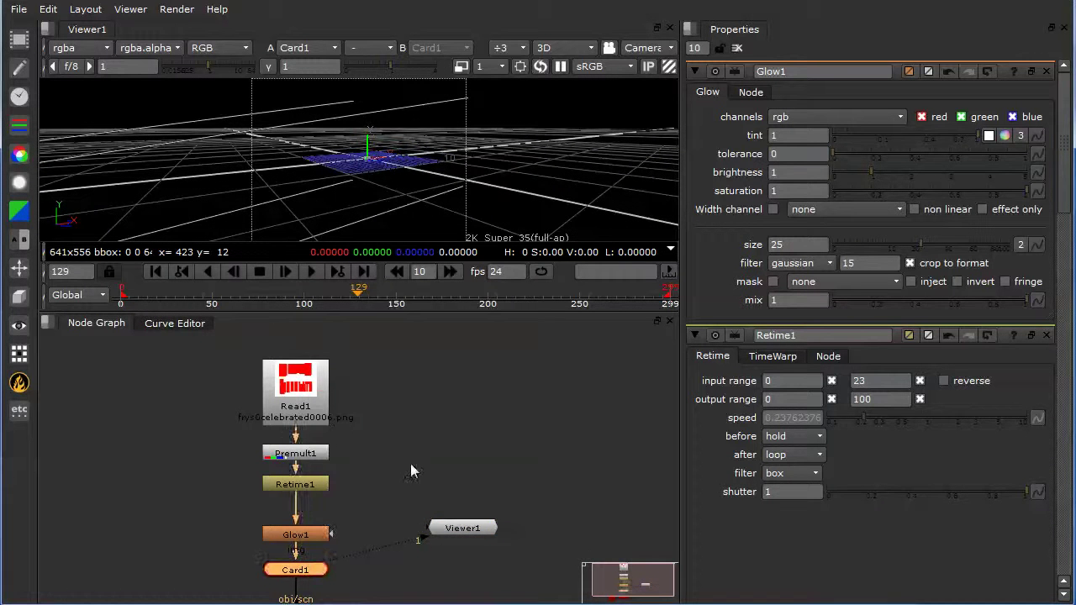
pyautogui.press('f')
pyautogui.press('f')
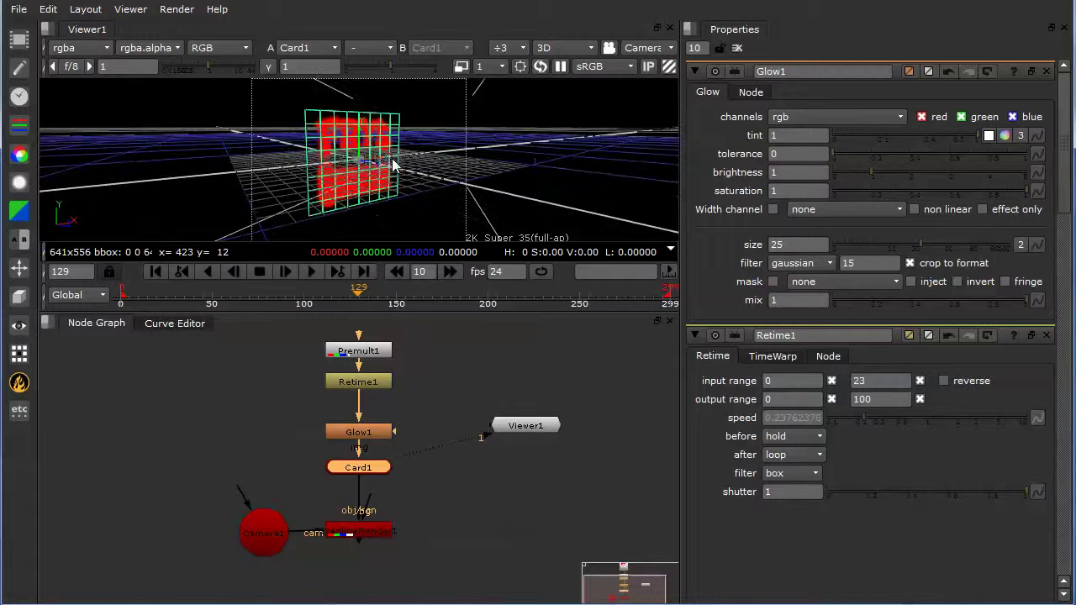
pyautogui.keyDown('ctrl'); pyautogui.moveTo(396, 165); pyautogui.dragTo(366, 178); pyautogui.keyUp('ctrl')
pyautogui.scroll(3, 367, 178)
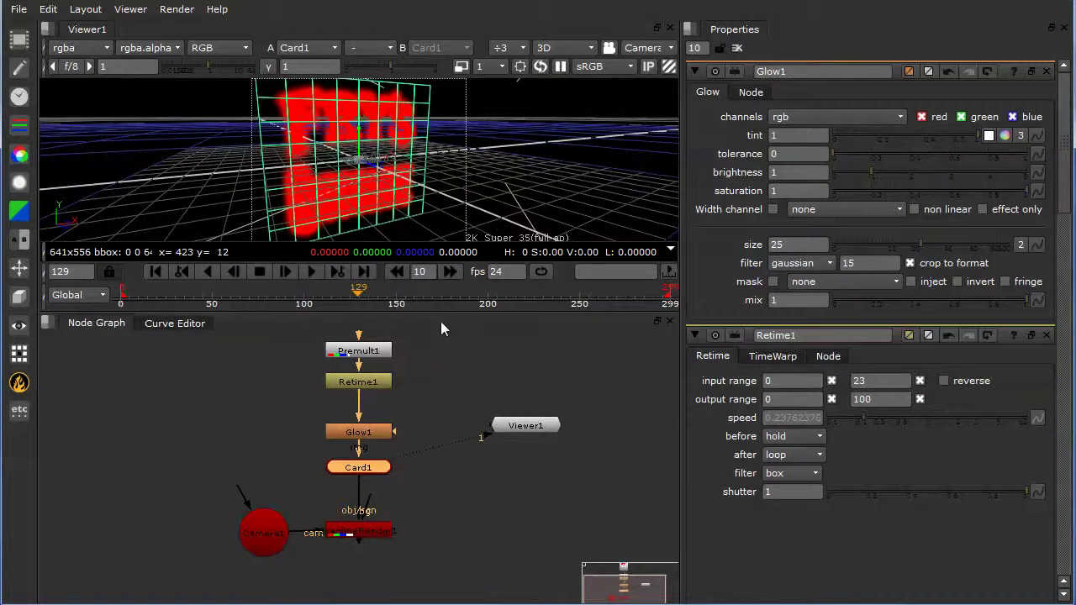
pyautogui.moveTo(441, 314); pyautogui.dragTo(438, 451)
pyautogui.keyDown('ctrl'); pyautogui.moveTo(437, 340); pyautogui.dragTo(395, 343); pyautogui.keyUp('ctrl')
pyautogui.click(369, 575)
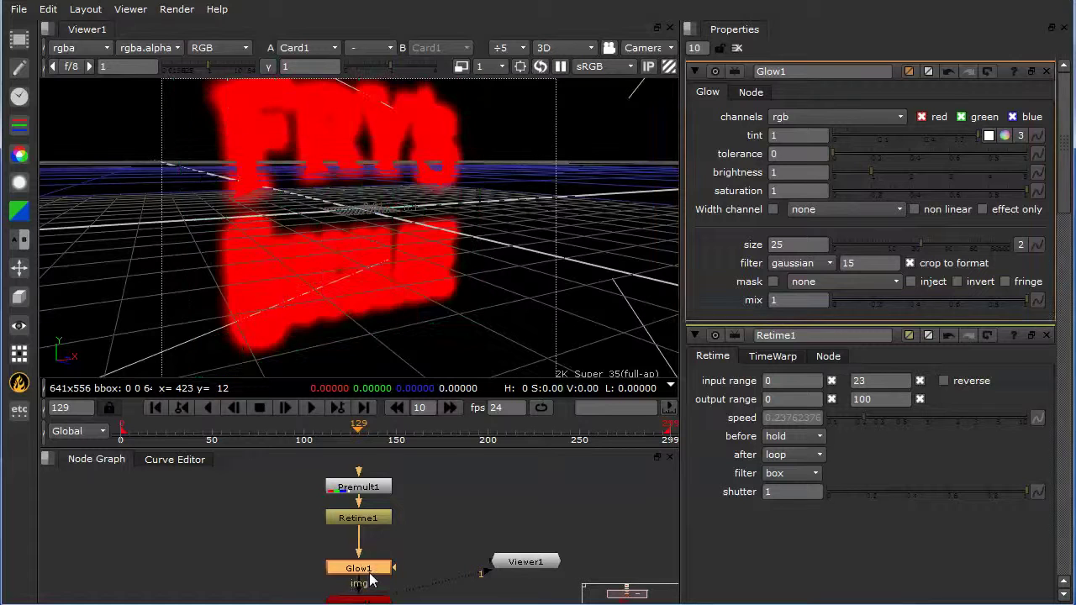
pyautogui.press('d')
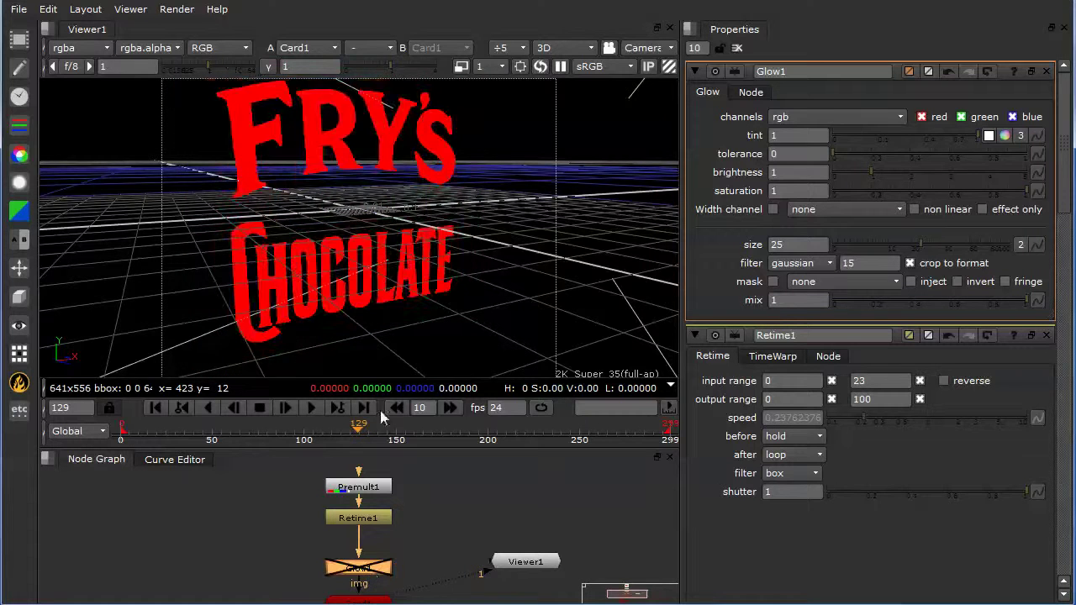
pyautogui.keyDown('ctrl'); pyautogui.moveTo(432, 278); pyautogui.dragTo(395, 277); pyautogui.keyUp('ctrl')
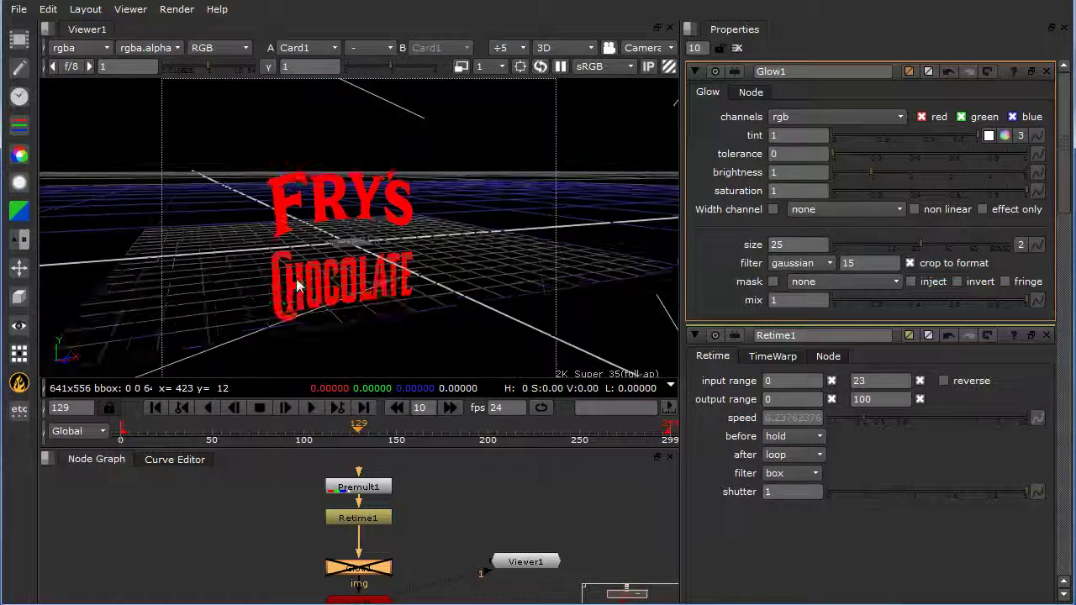
pyautogui.click(362, 219)
pyautogui.keyDown('ctrl'); pyautogui.moveTo(361, 218); pyautogui.dragTo(336, 319); pyautogui.keyUp('ctrl')
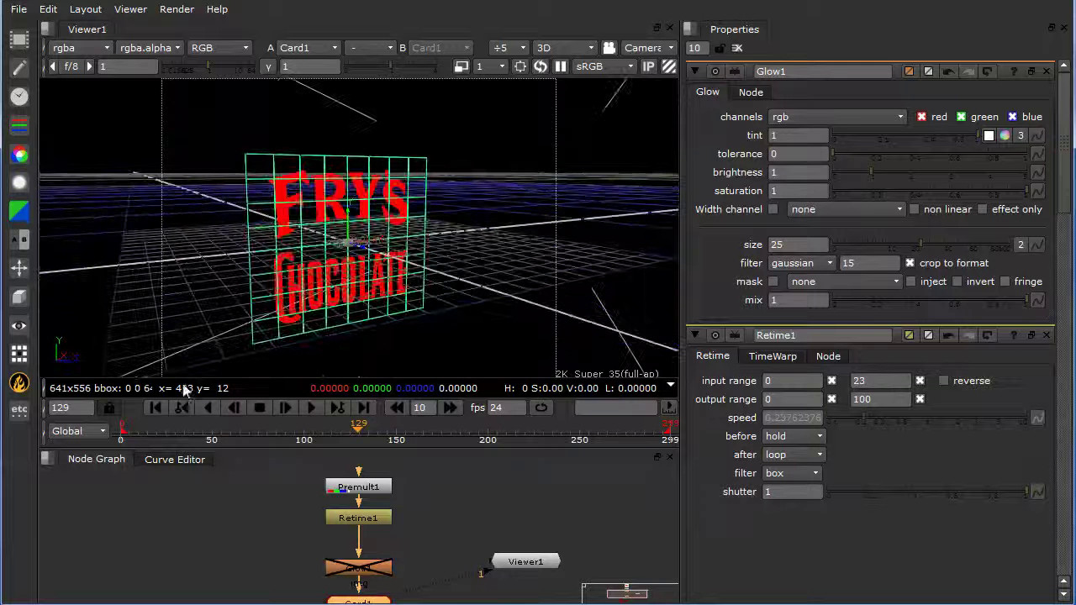
pyautogui.click(155, 408)
pyautogui.click(311, 408)
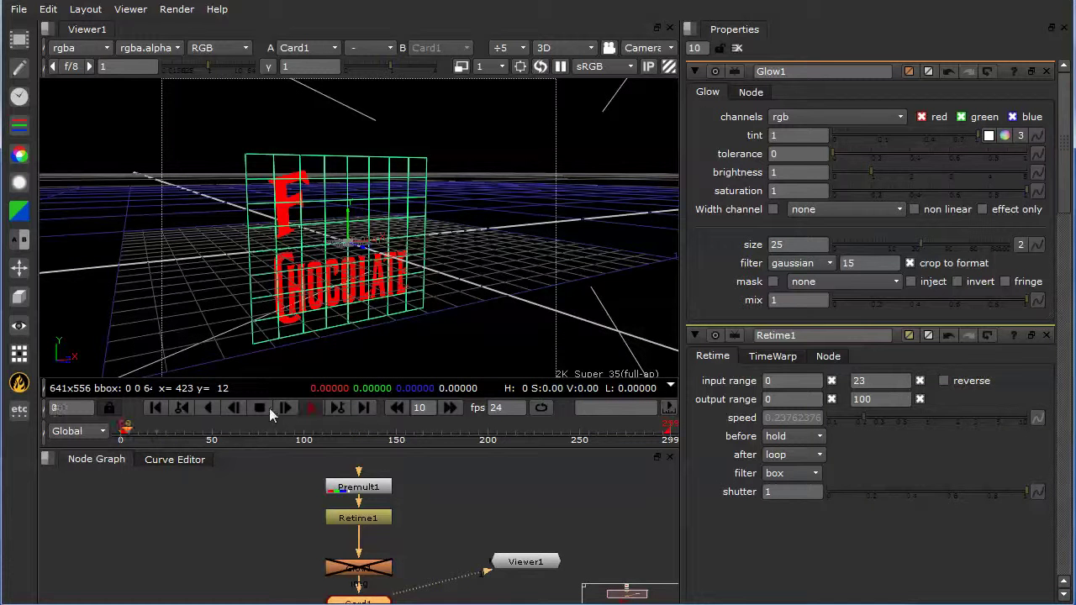
pyautogui.click(202, 426)
pyautogui.moveTo(209, 426)
pyautogui.mouseDown()
pyautogui.moveTo(157, 430)
pyautogui.moveTo(294, 431)
pyautogui.moveTo(126, 439)
pyautogui.moveTo(265, 446)
pyautogui.moveTo(169, 439)
pyautogui.moveTo(226, 435)
pyautogui.mouseUp()
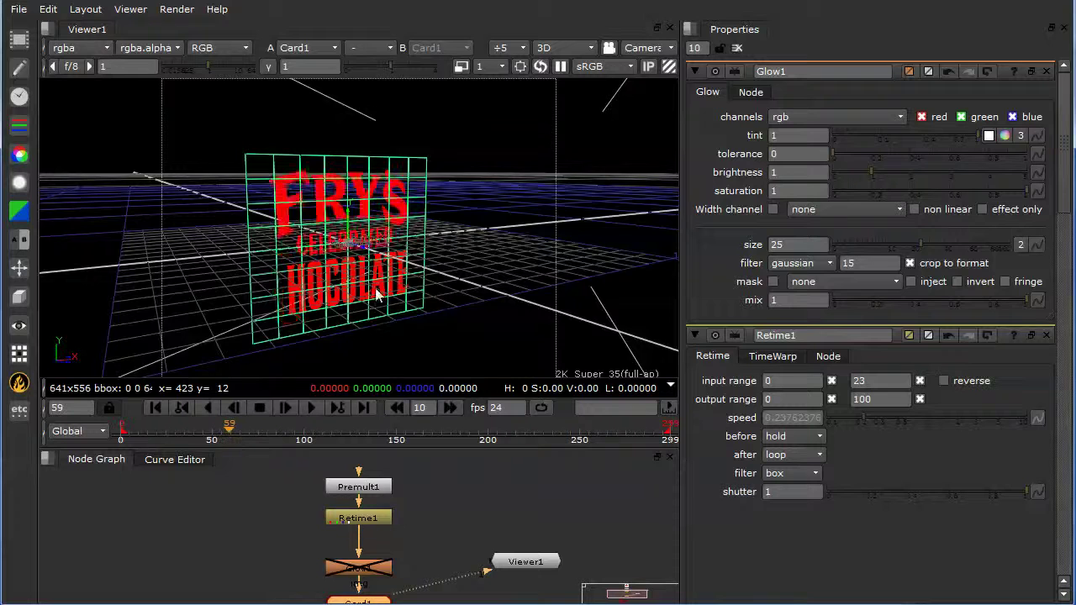
pyautogui.keyDown('ctrl'); pyautogui.moveTo(380, 295); pyautogui.dragTo(396, 314); pyautogui.keyUp('ctrl')
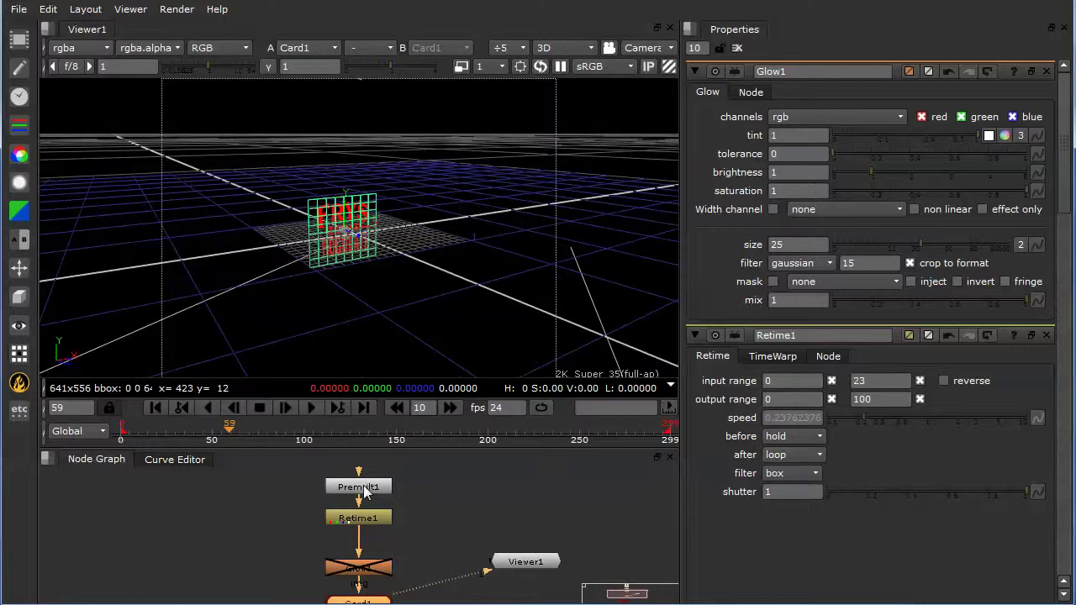
# - Look through Camera1 and view the ScanlineRender output in 2D
pyautogui.click(655, 51)
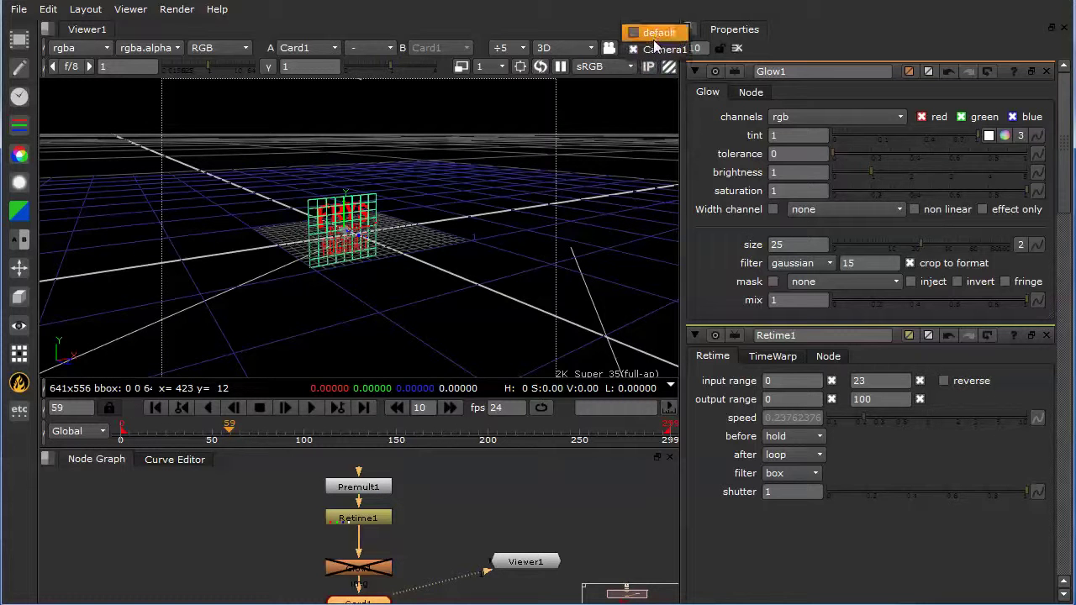
pyautogui.click(653, 41)
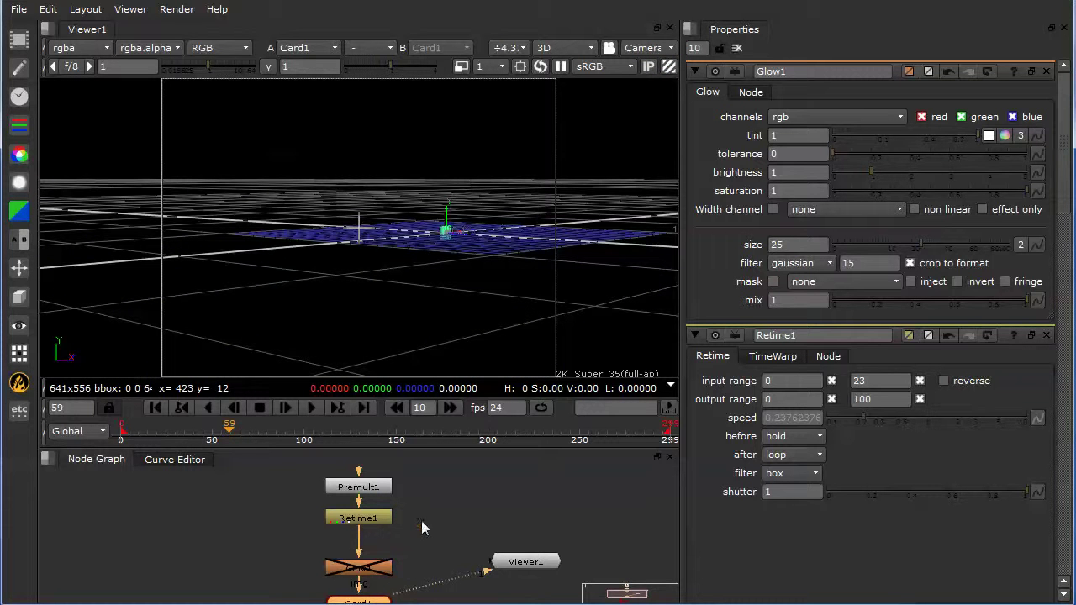
pyautogui.moveTo(423, 527); pyautogui.dragTo(420, 426, button='middle')
pyautogui.press('1')
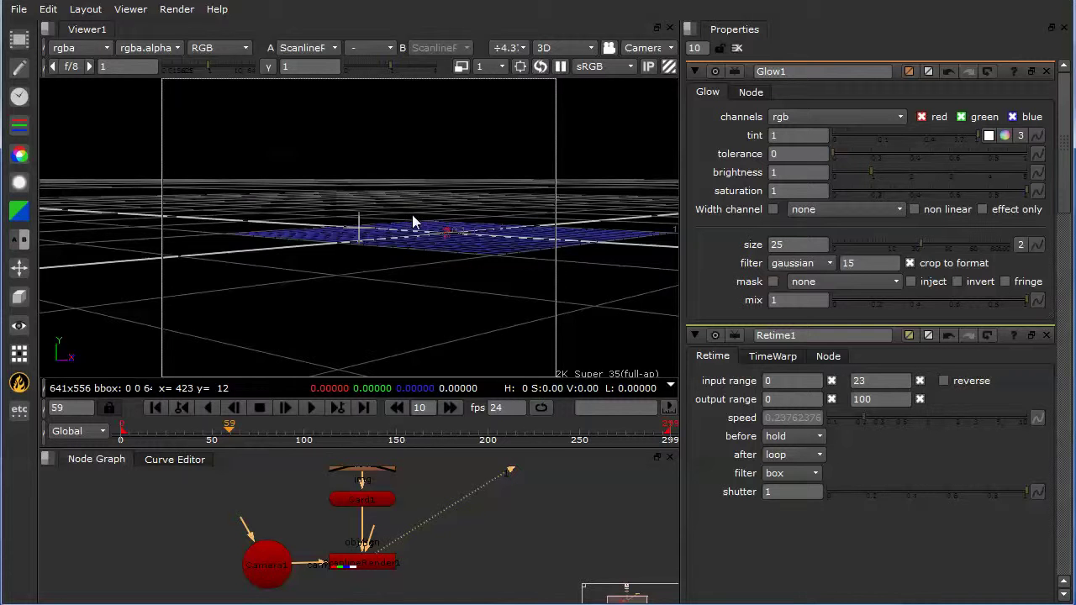
pyautogui.press('Tab')
pyautogui.scroll(3, 472, 229)
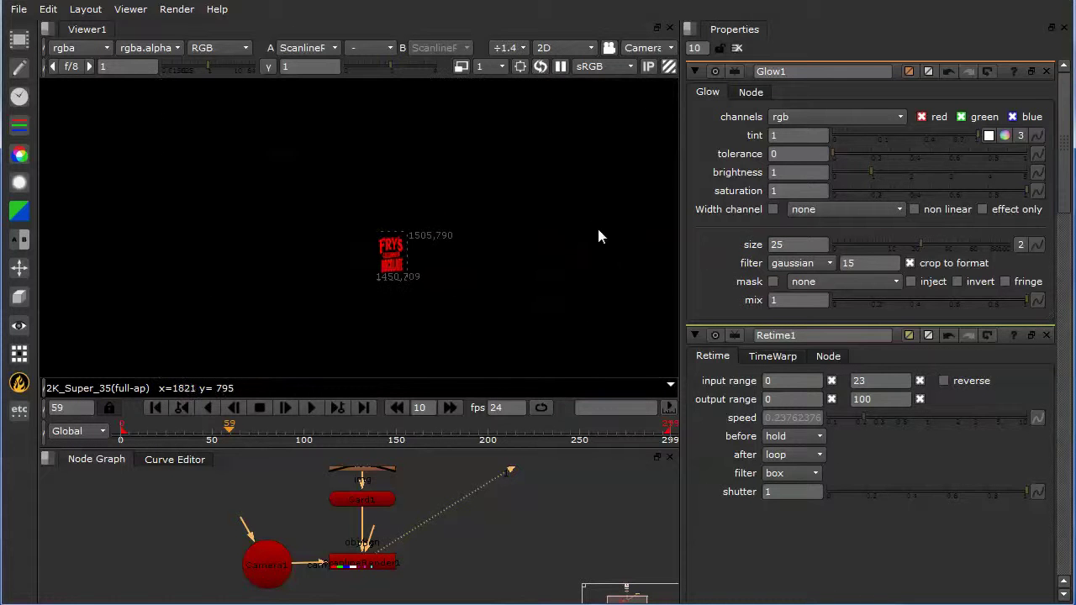
# - Play the render from the first frame and re-enable Glow1
pyautogui.click(155, 407)
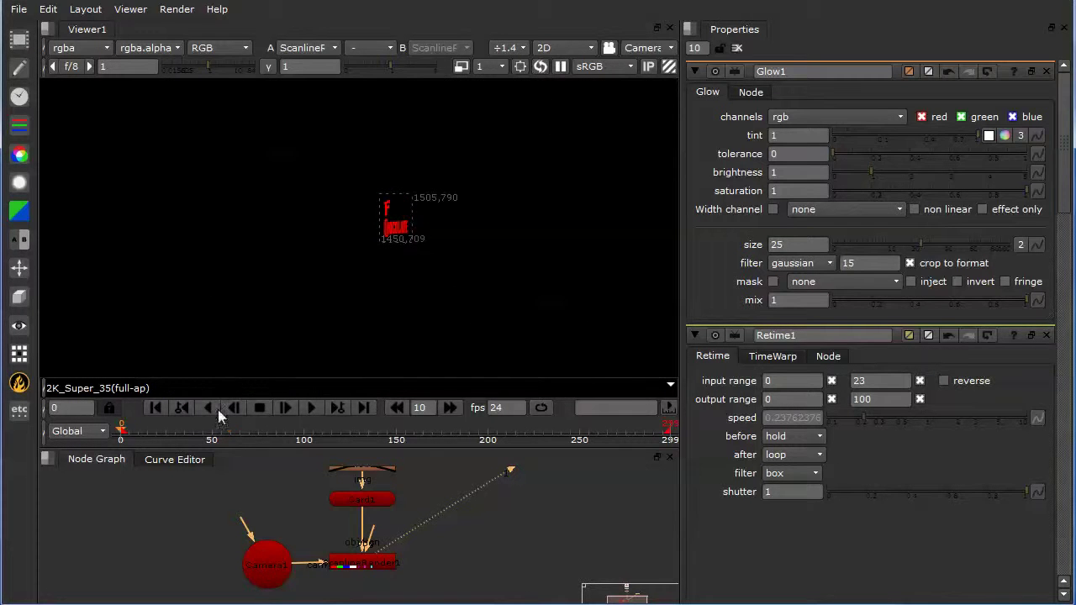
pyautogui.click(312, 407)
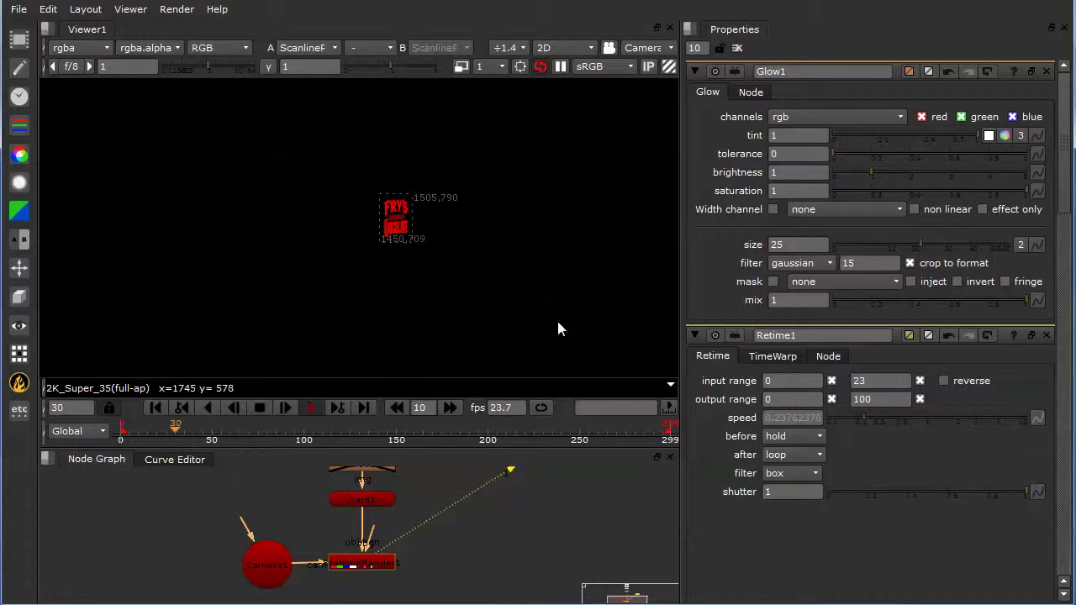
pyautogui.moveTo(407, 492); pyautogui.dragTo(388, 523, button='middle')
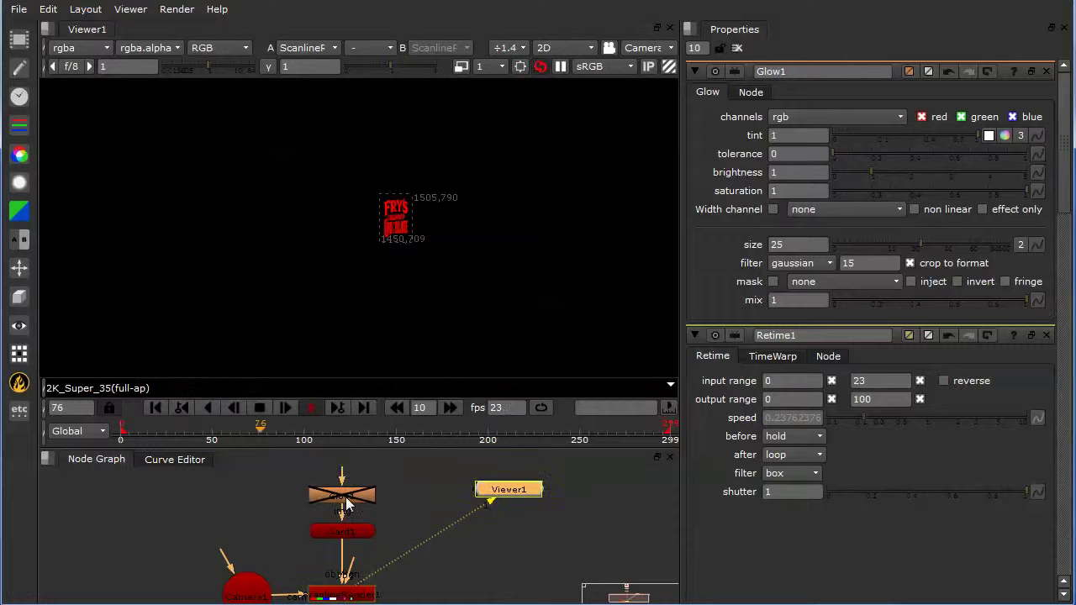
pyautogui.press('d')
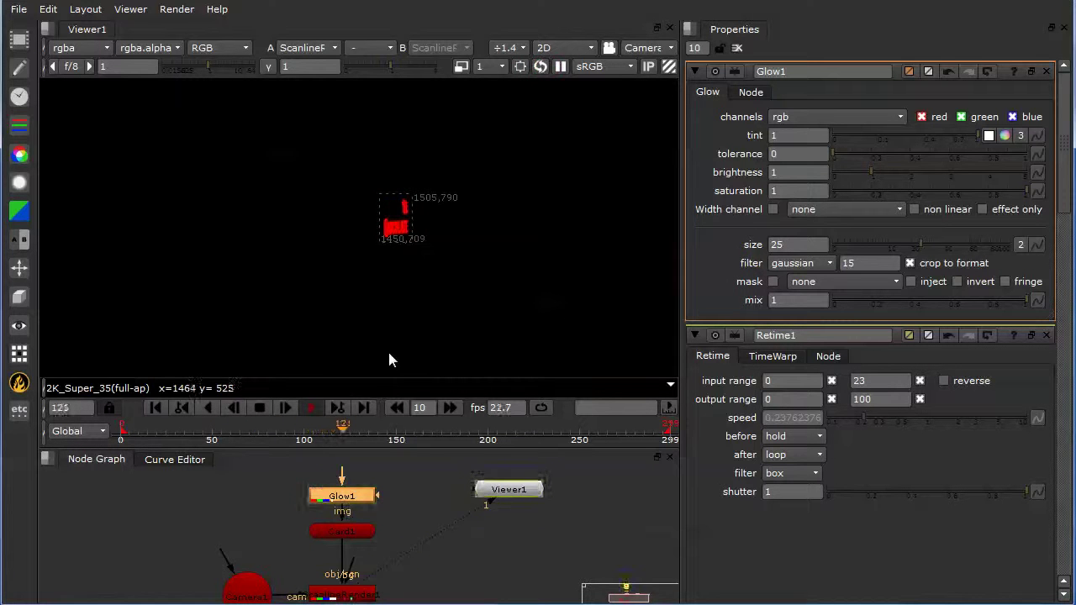
pyautogui.scroll(-4, 455, 294)
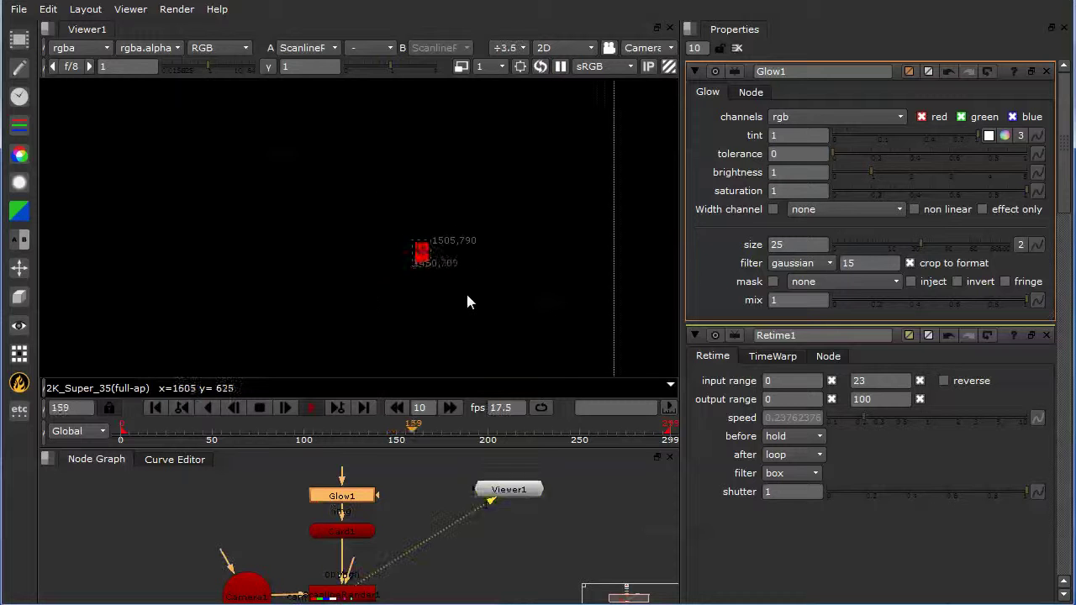
pyautogui.scroll(-3, 430, 256)
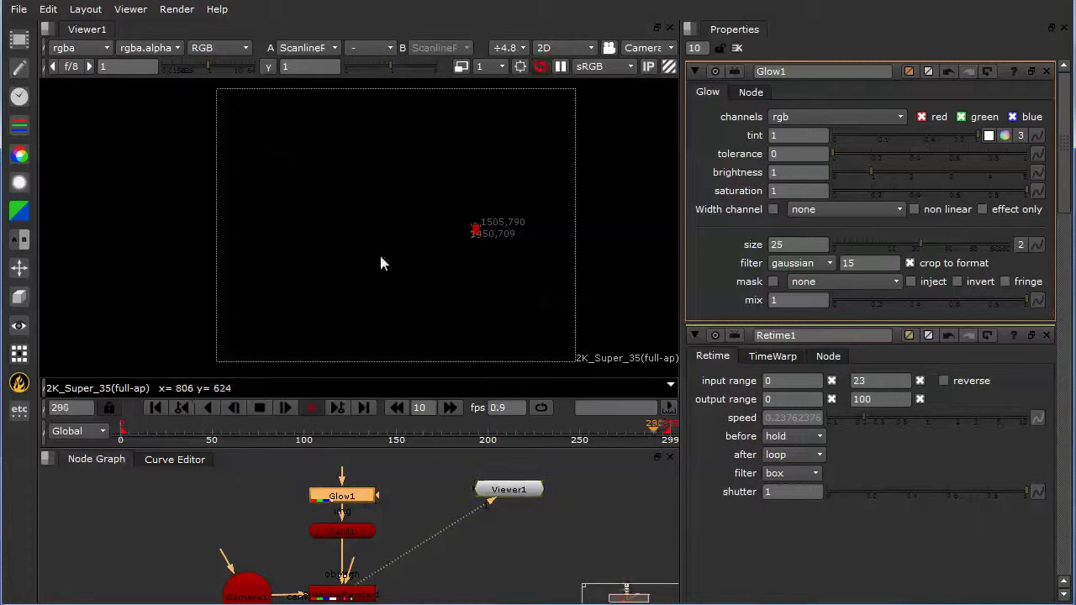
# - Stop playback, zoom the viewer, and sample the red card's pixel colours
pyautogui.click(257, 406)
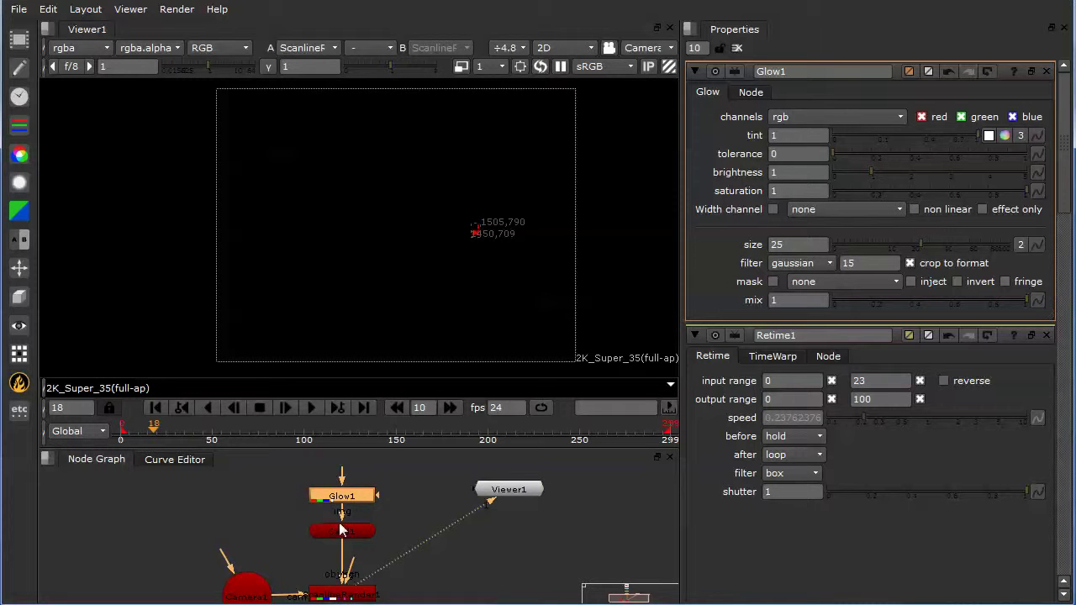
pyautogui.moveTo(350, 446); pyautogui.dragTo(269, 551, button='middle')
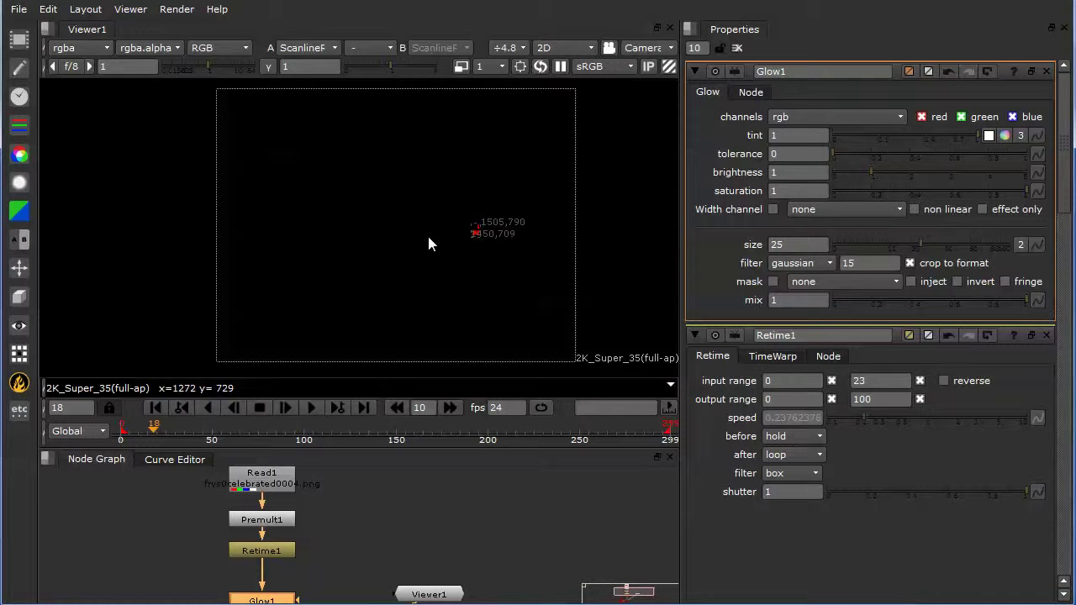
pyautogui.scroll(1, 427, 243)
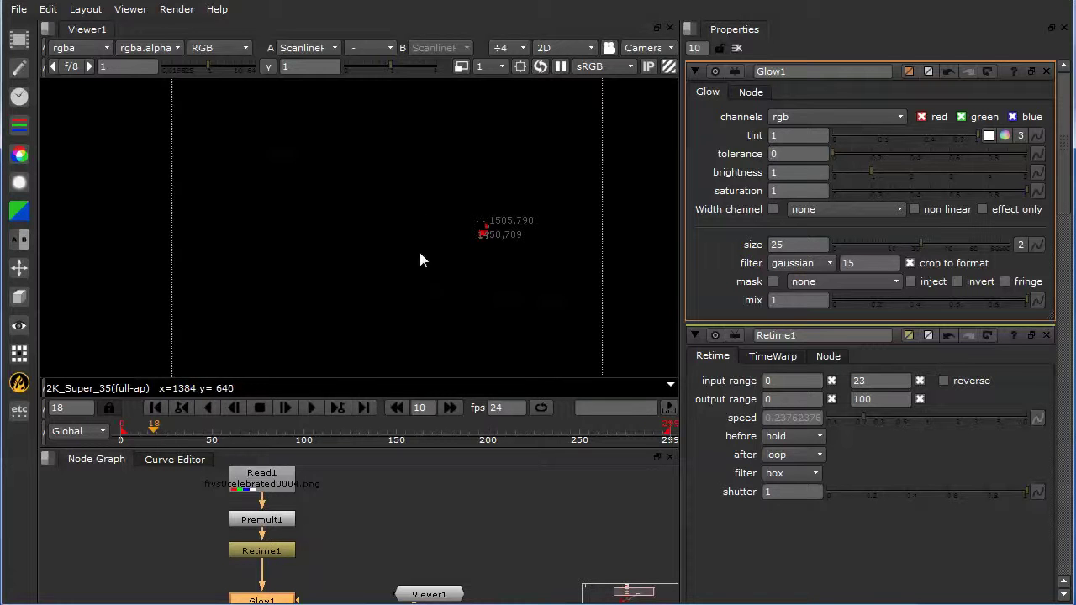
pyautogui.keyDown('ctrl'); pyautogui.click(481, 234); pyautogui.keyUp('ctrl')
pyautogui.moveTo(328, 392)
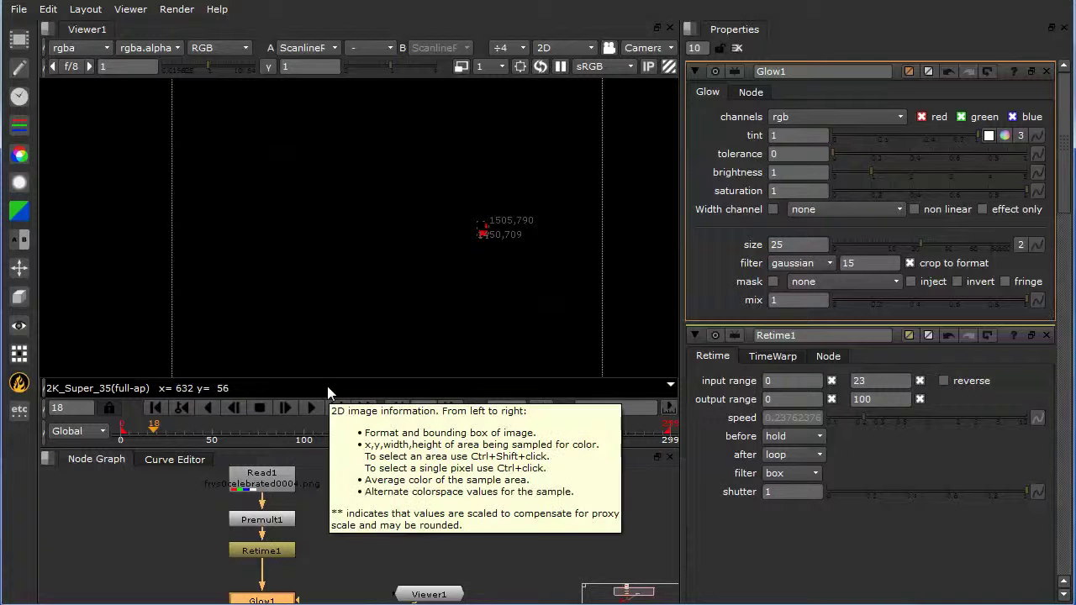